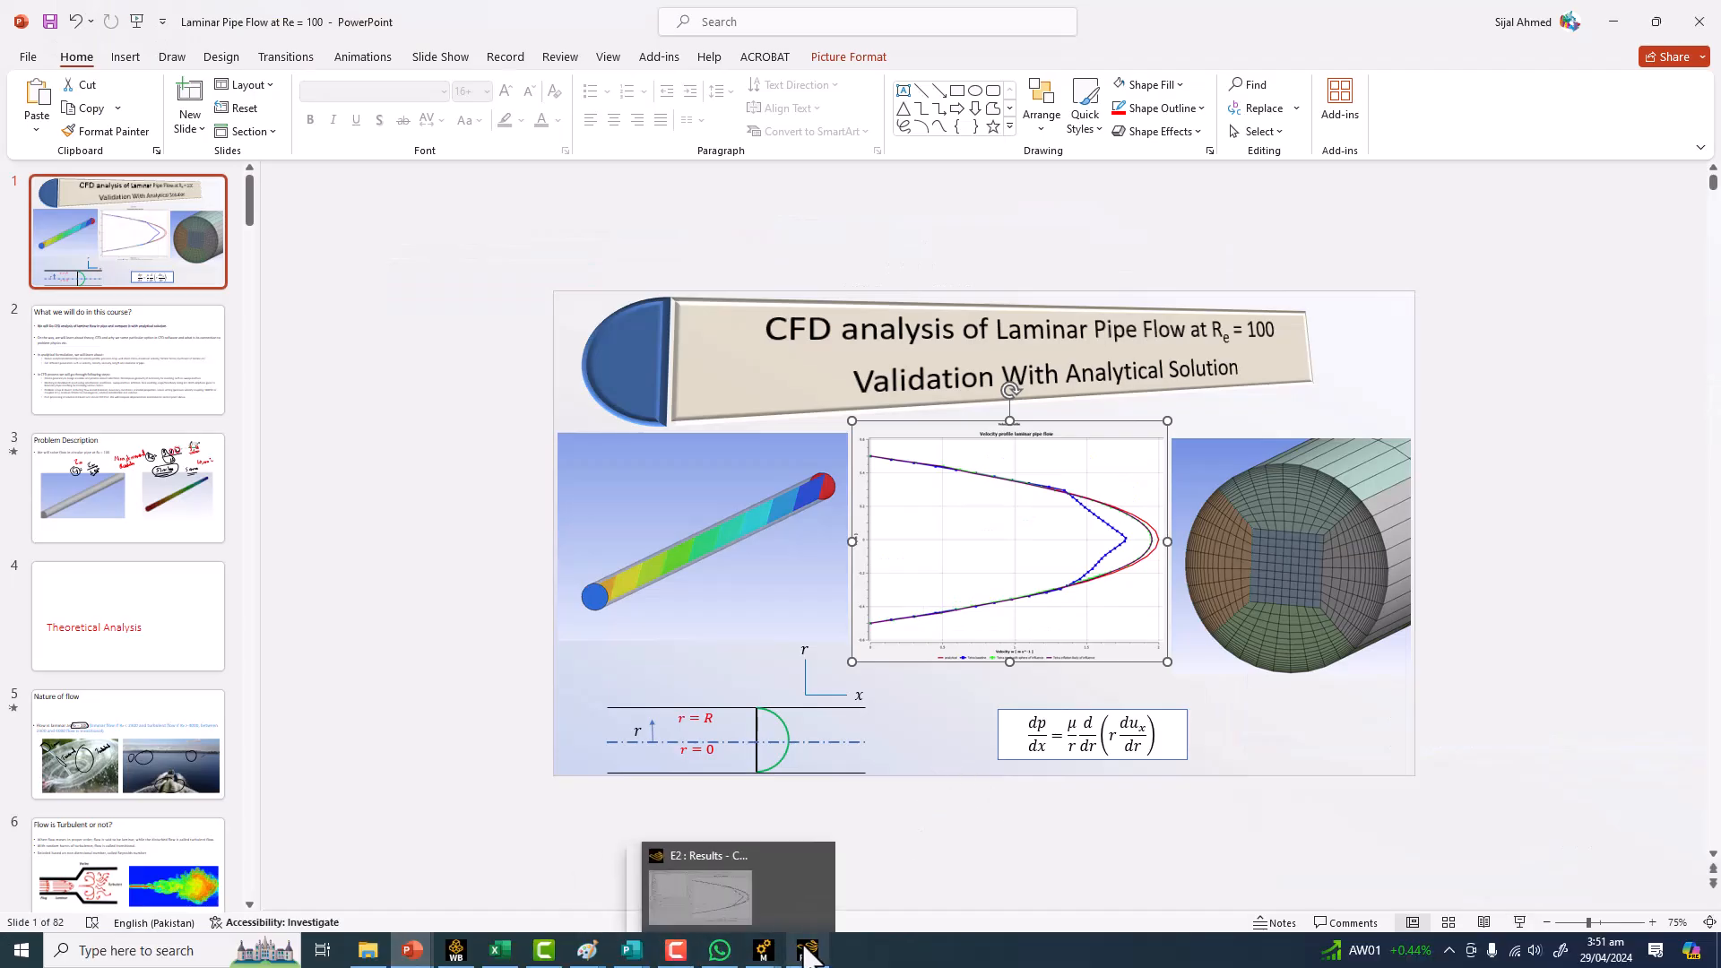
# Switch to CFD-Post and enable the 'velocity for Fluid Flow Fluent Multizone Mesh1 25K' series in the Velocityprofile chart's line display, then apply.
pyautogui.click(806, 952)
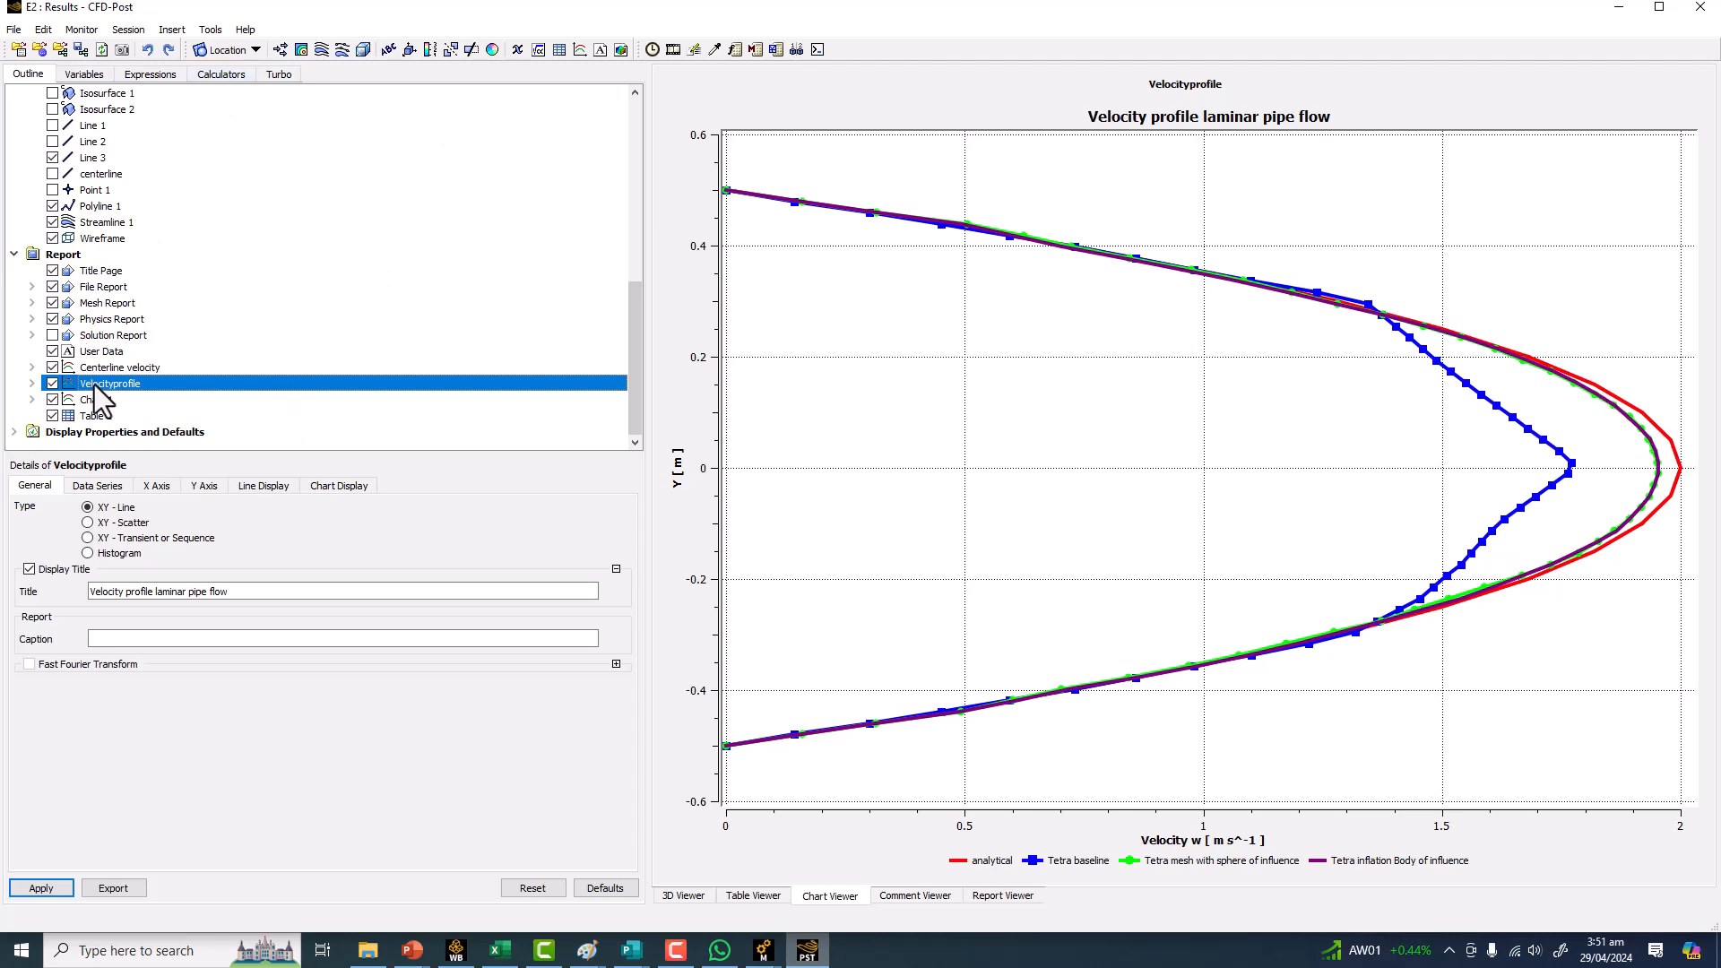
pyautogui.click(345, 489)
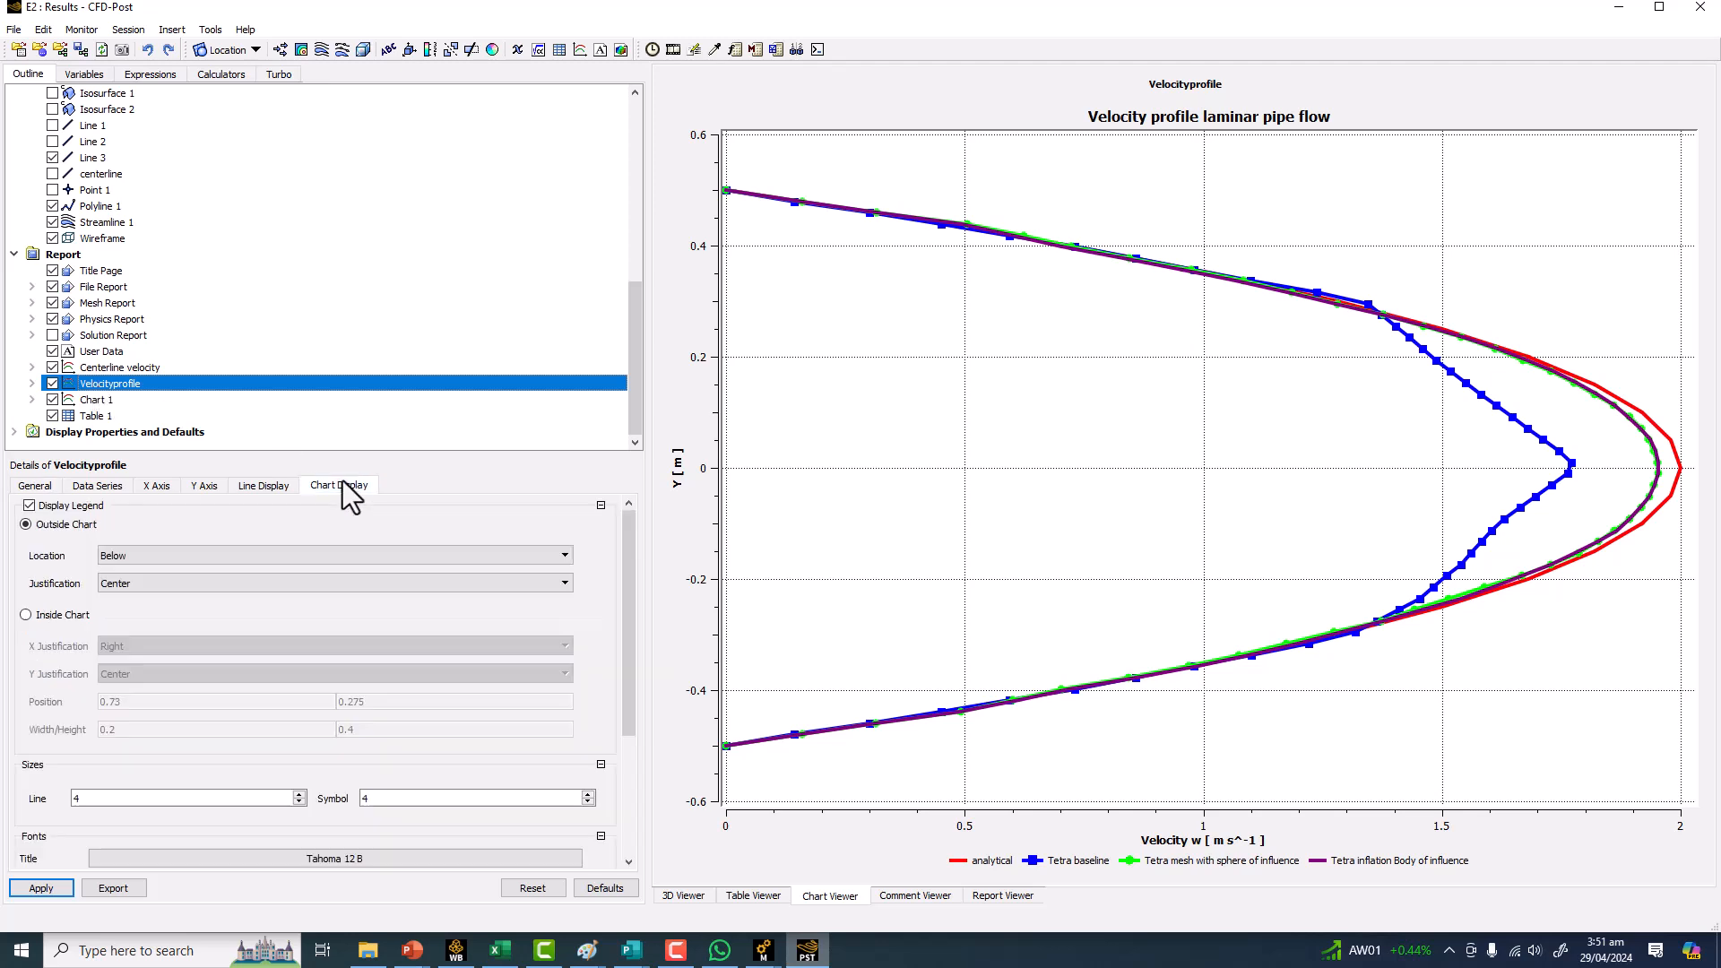
pyautogui.click(269, 488)
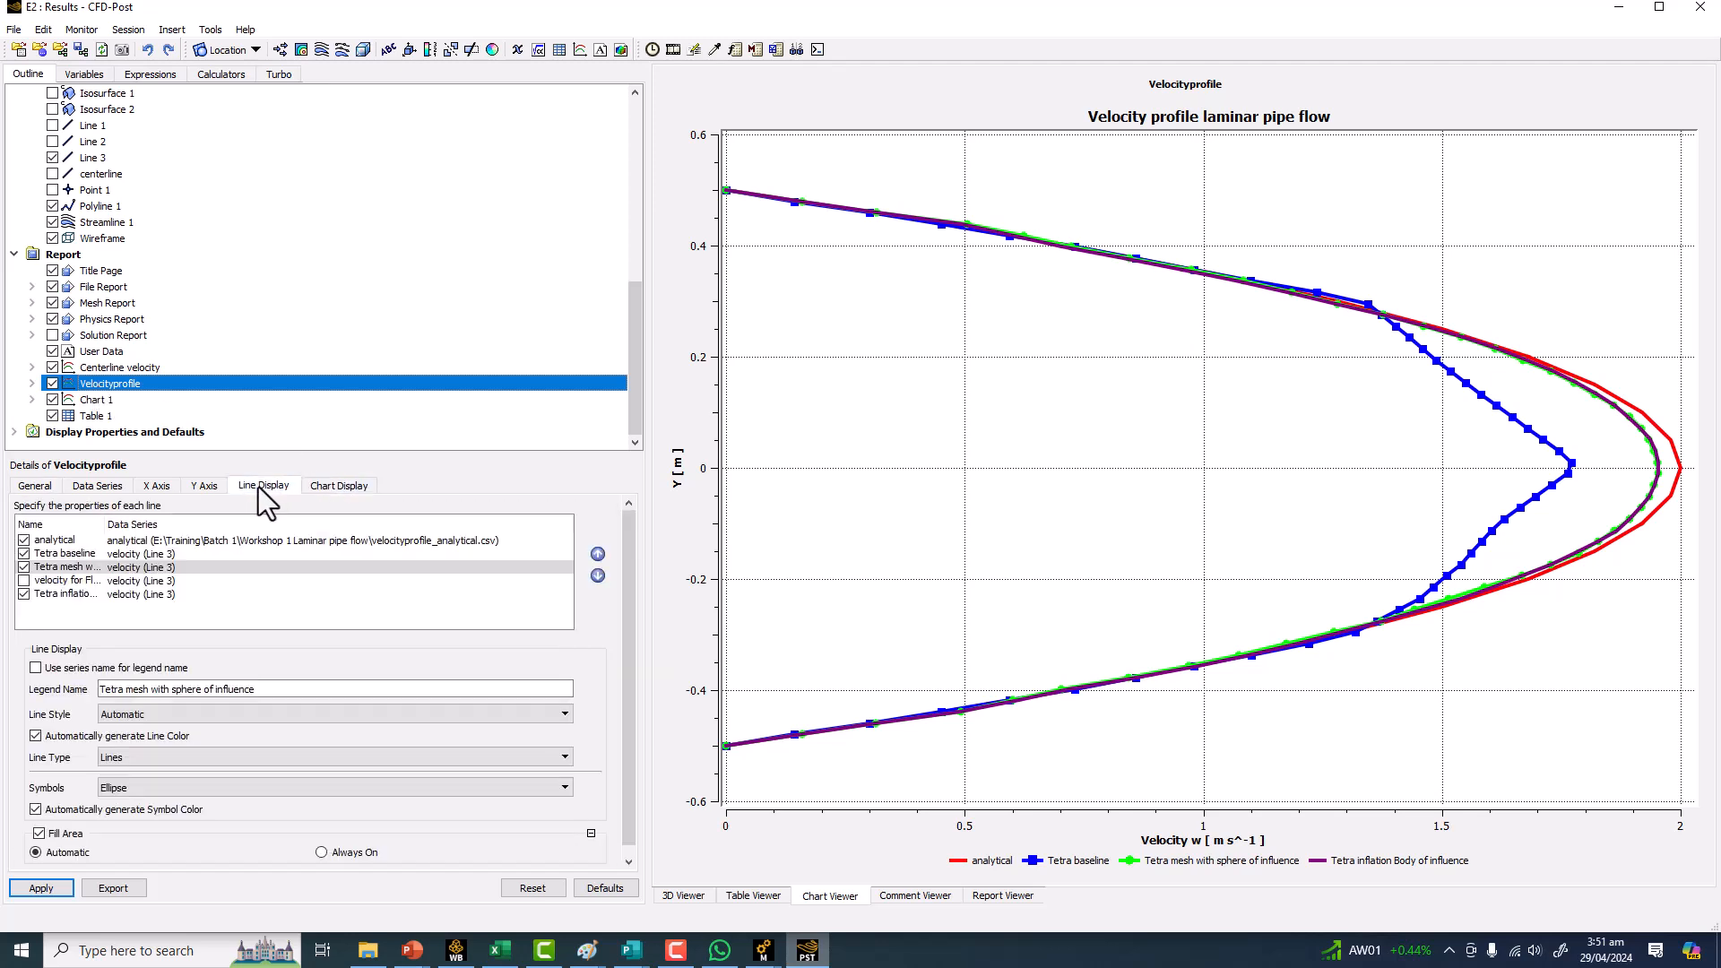
pyautogui.click(24, 581)
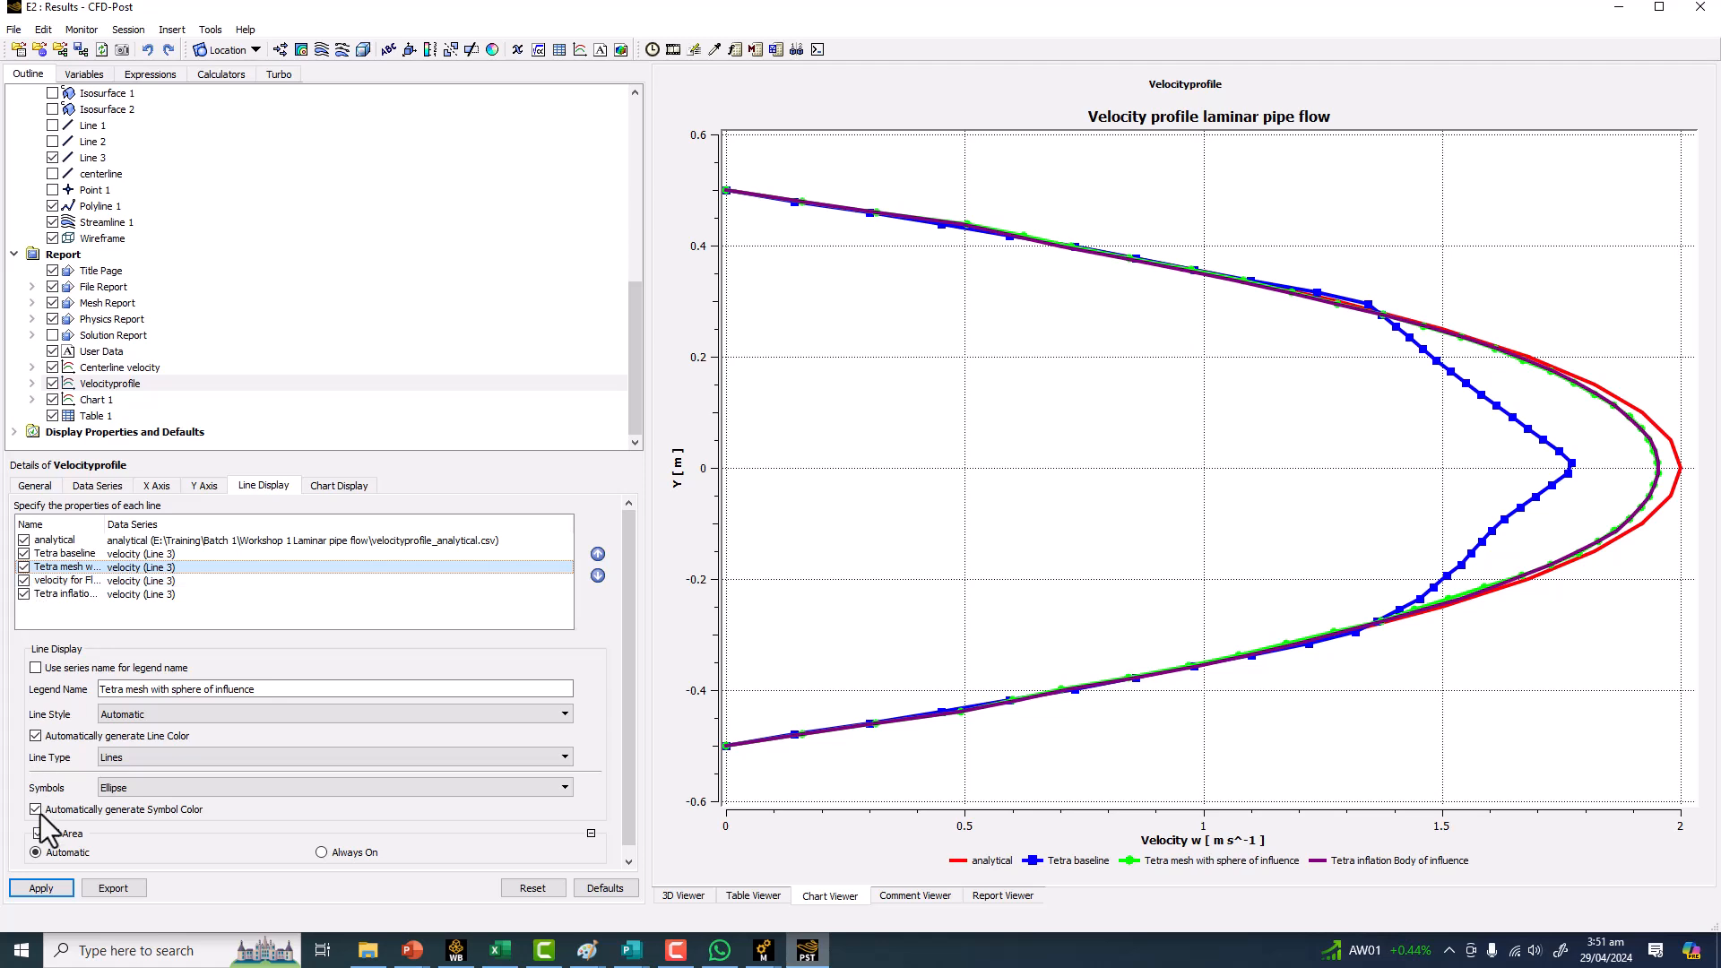
pyautogui.click(41, 887)
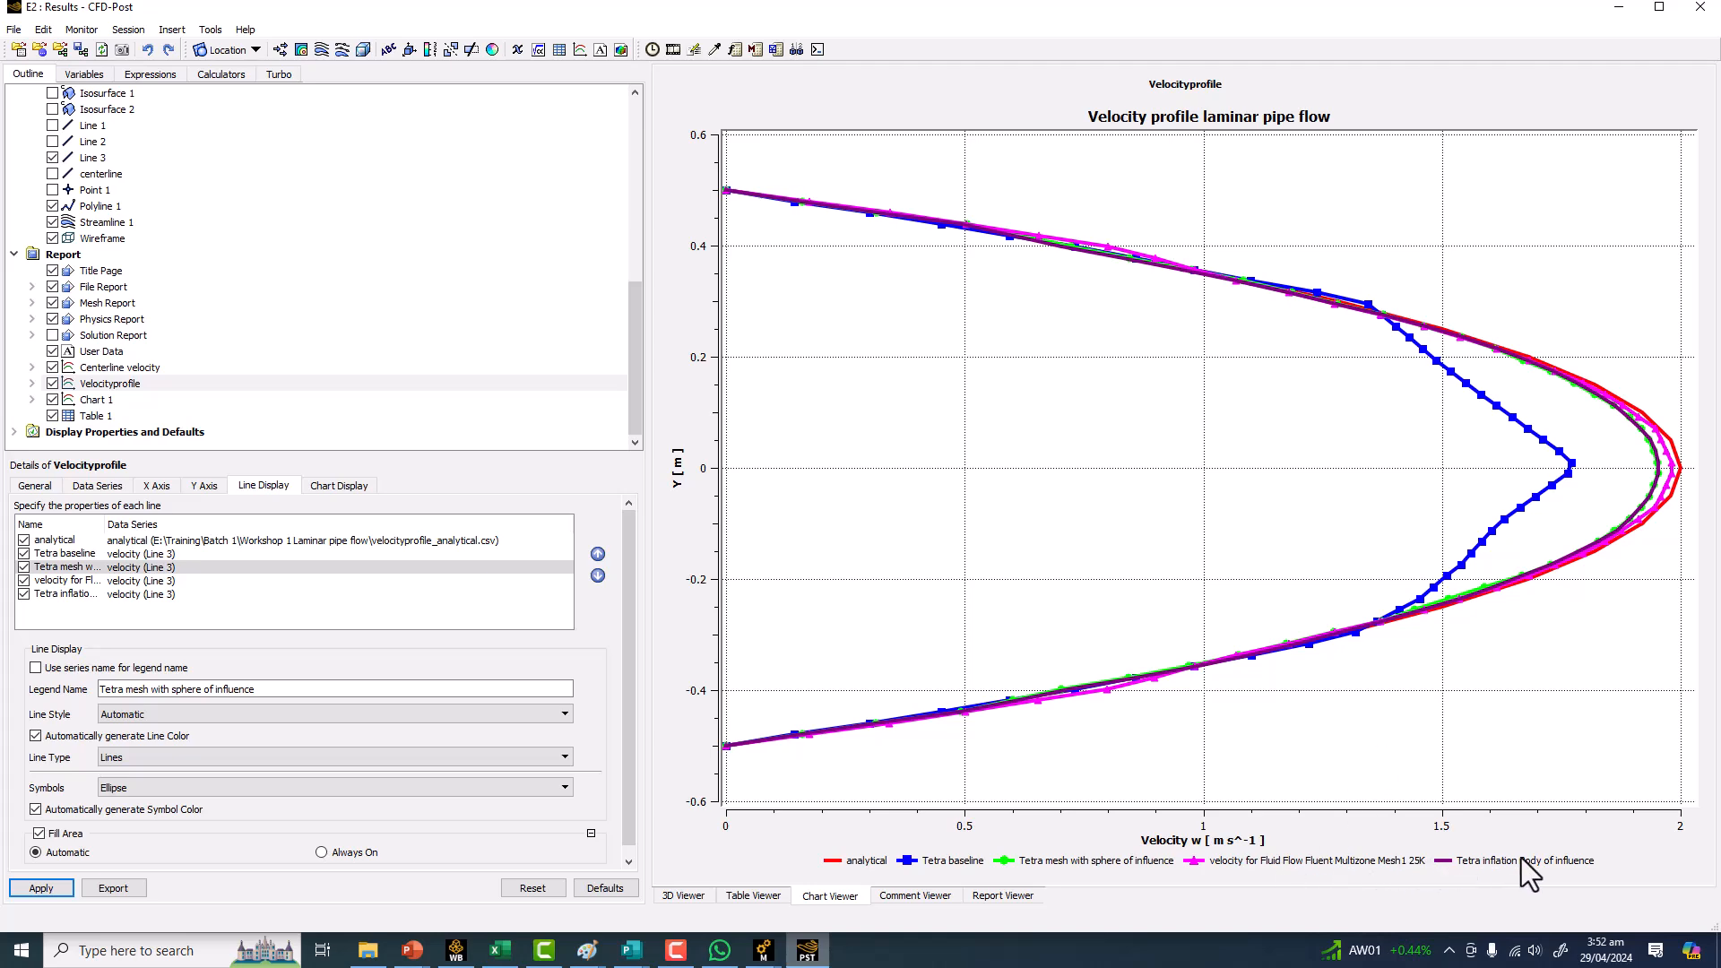
pyautogui.click(807, 950)
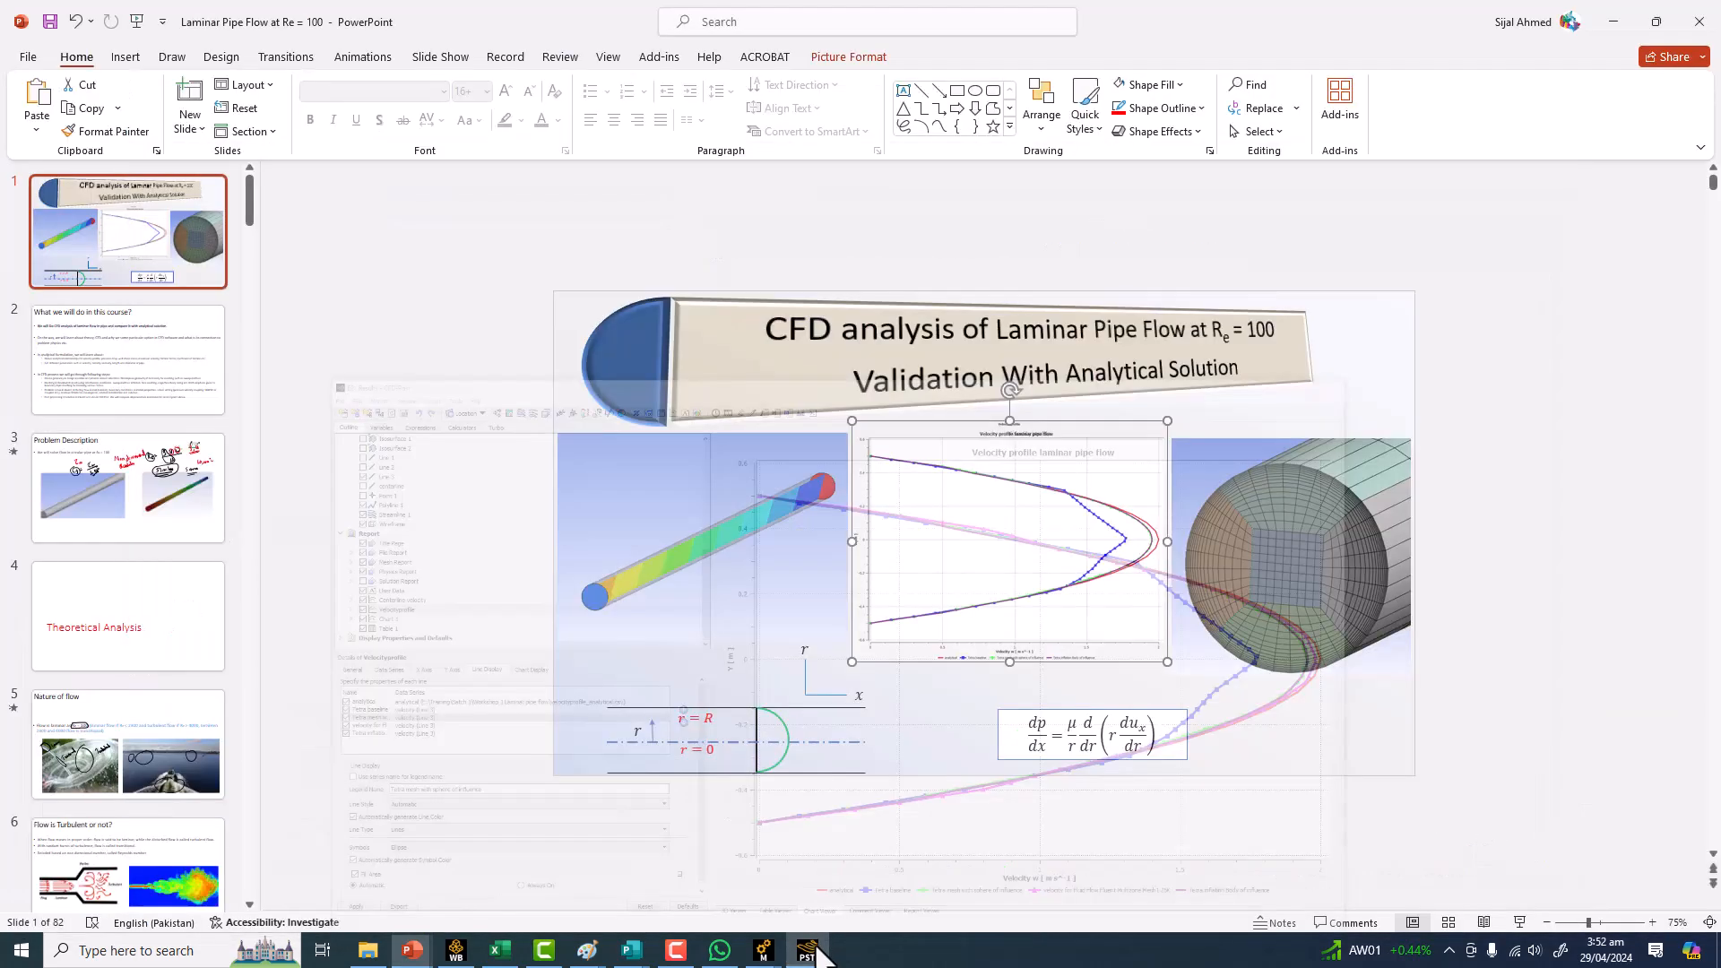
pyautogui.click(807, 950)
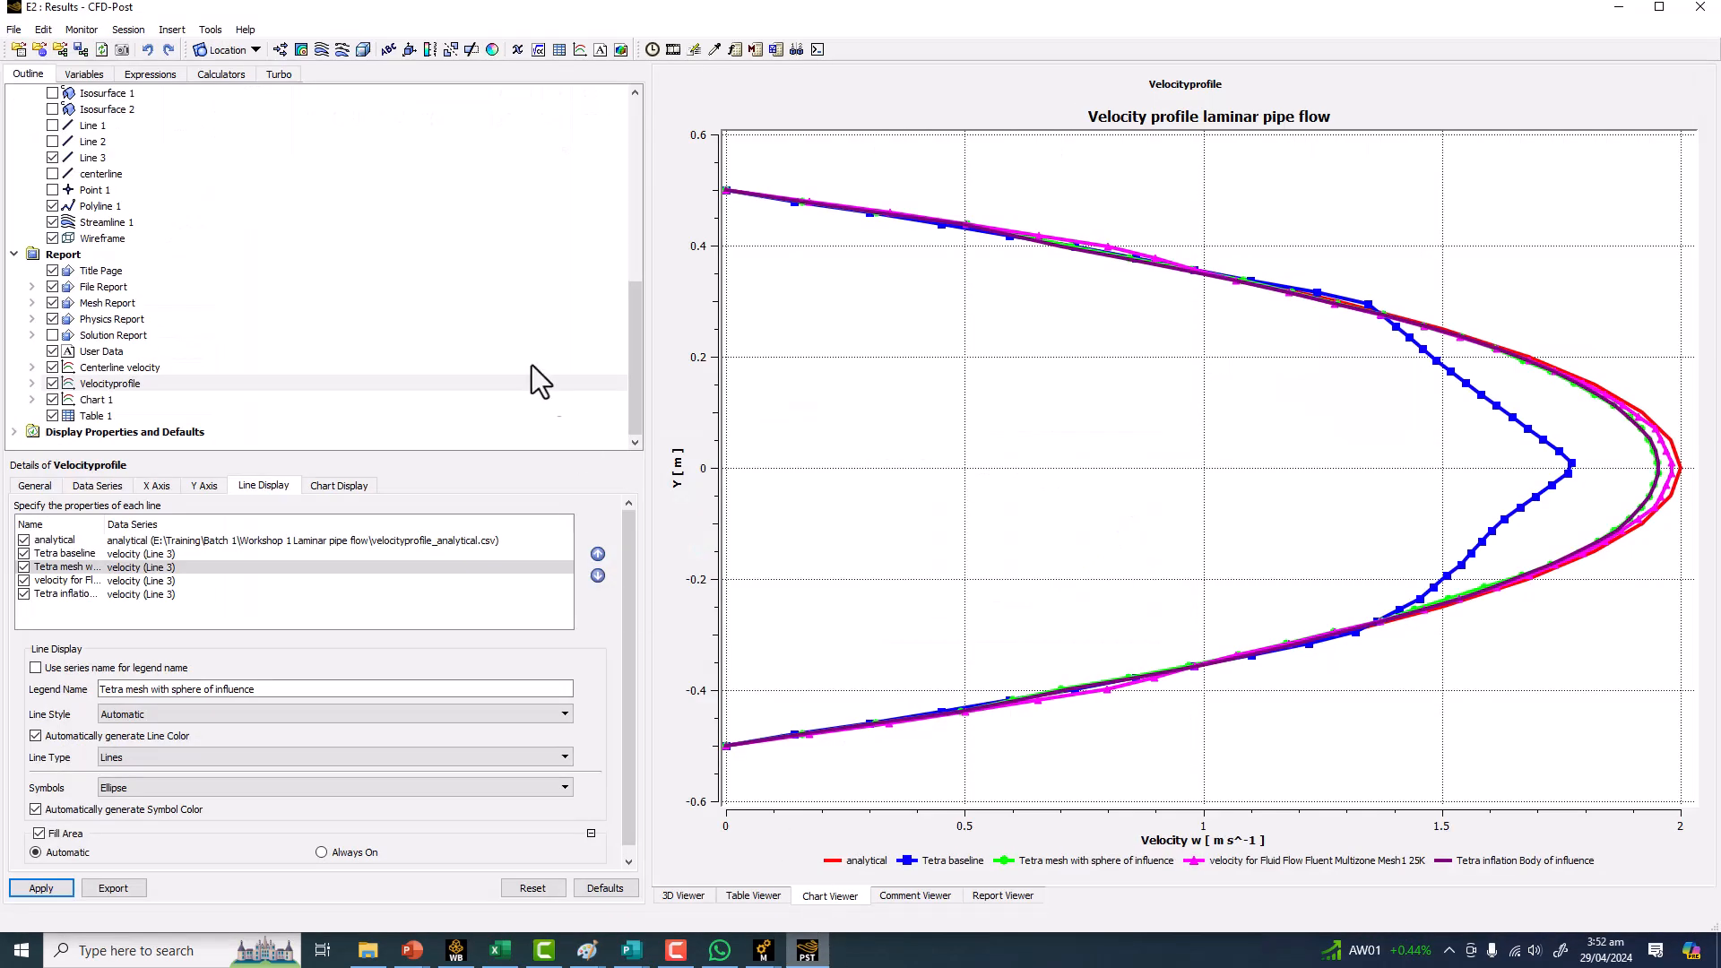
# Inspect the loaded cases in the outline tree, including Fluid Flow Fluent Mesh Tetra inflation.
pyautogui.scroll(12, 121, 217)
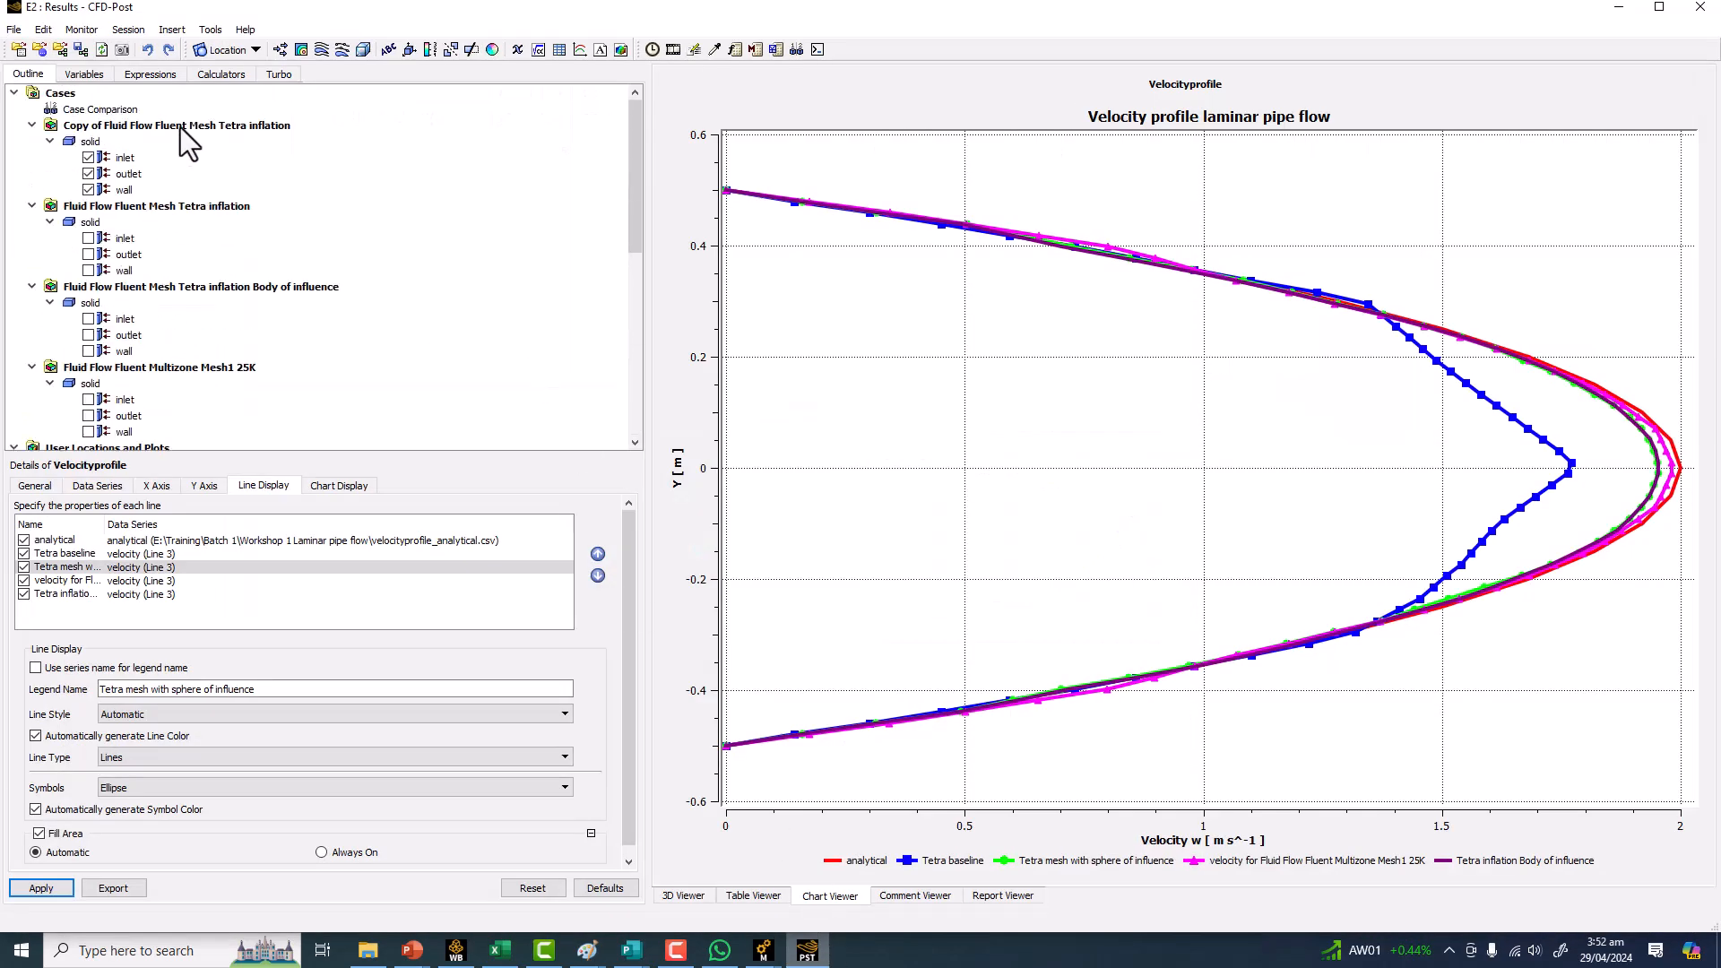
pyautogui.rightClick(180, 128)
pyautogui.click(138, 129)
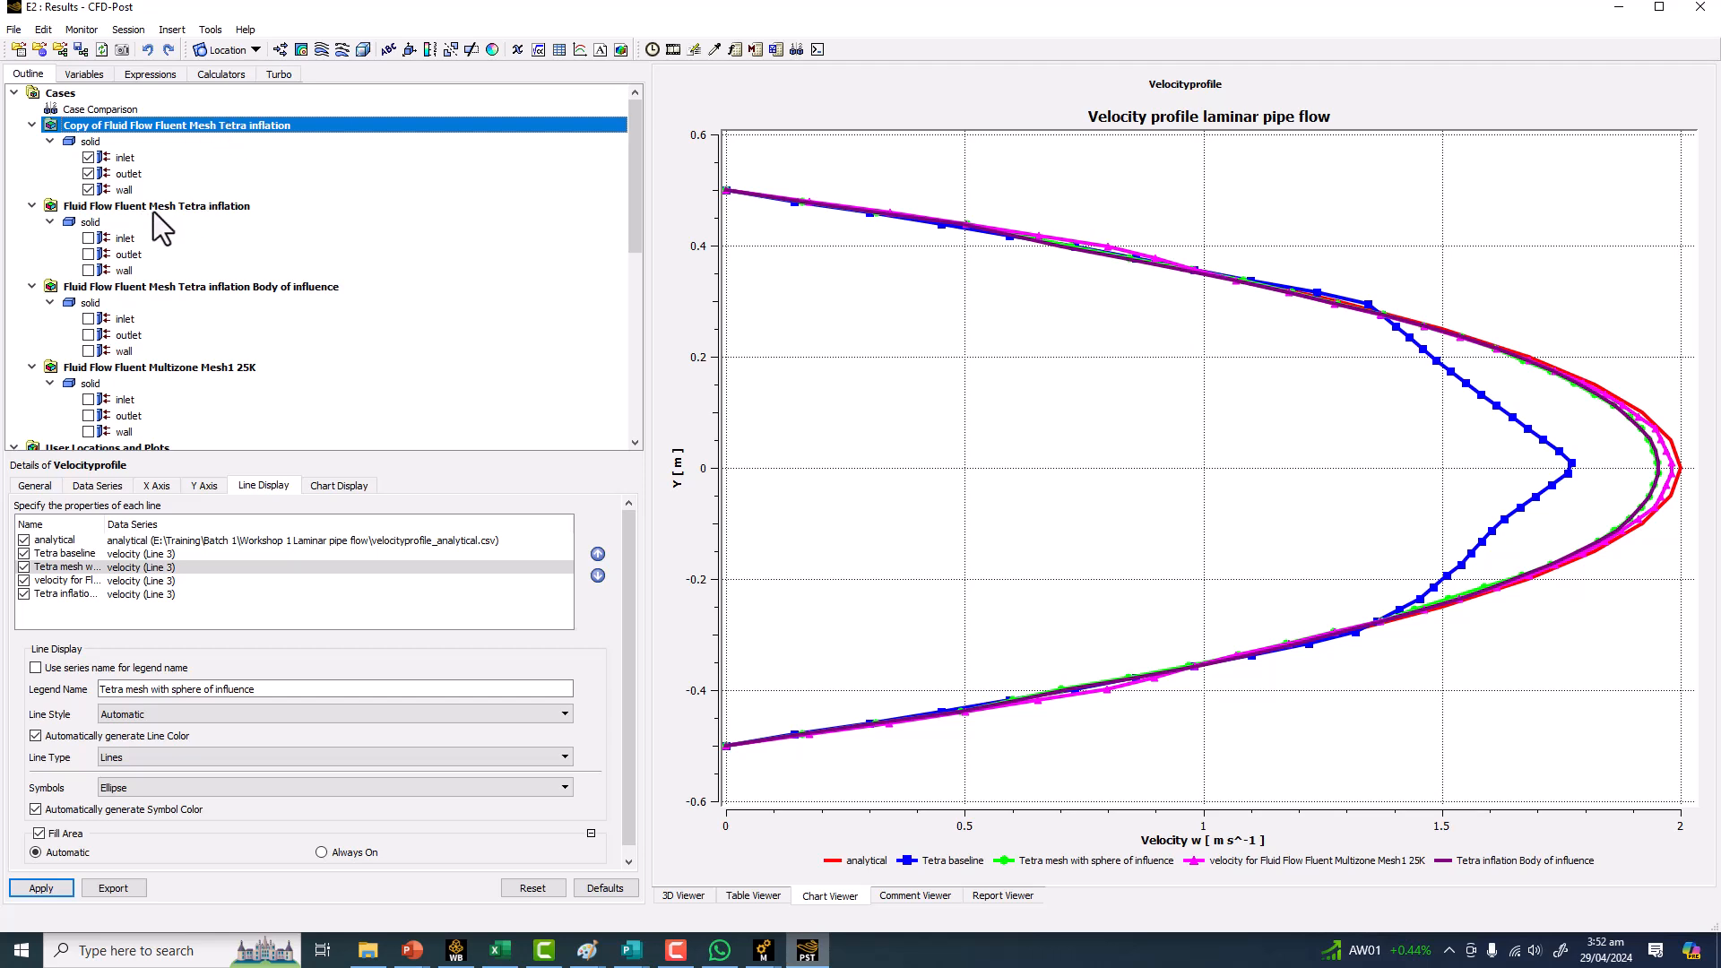
pyautogui.click(185, 207)
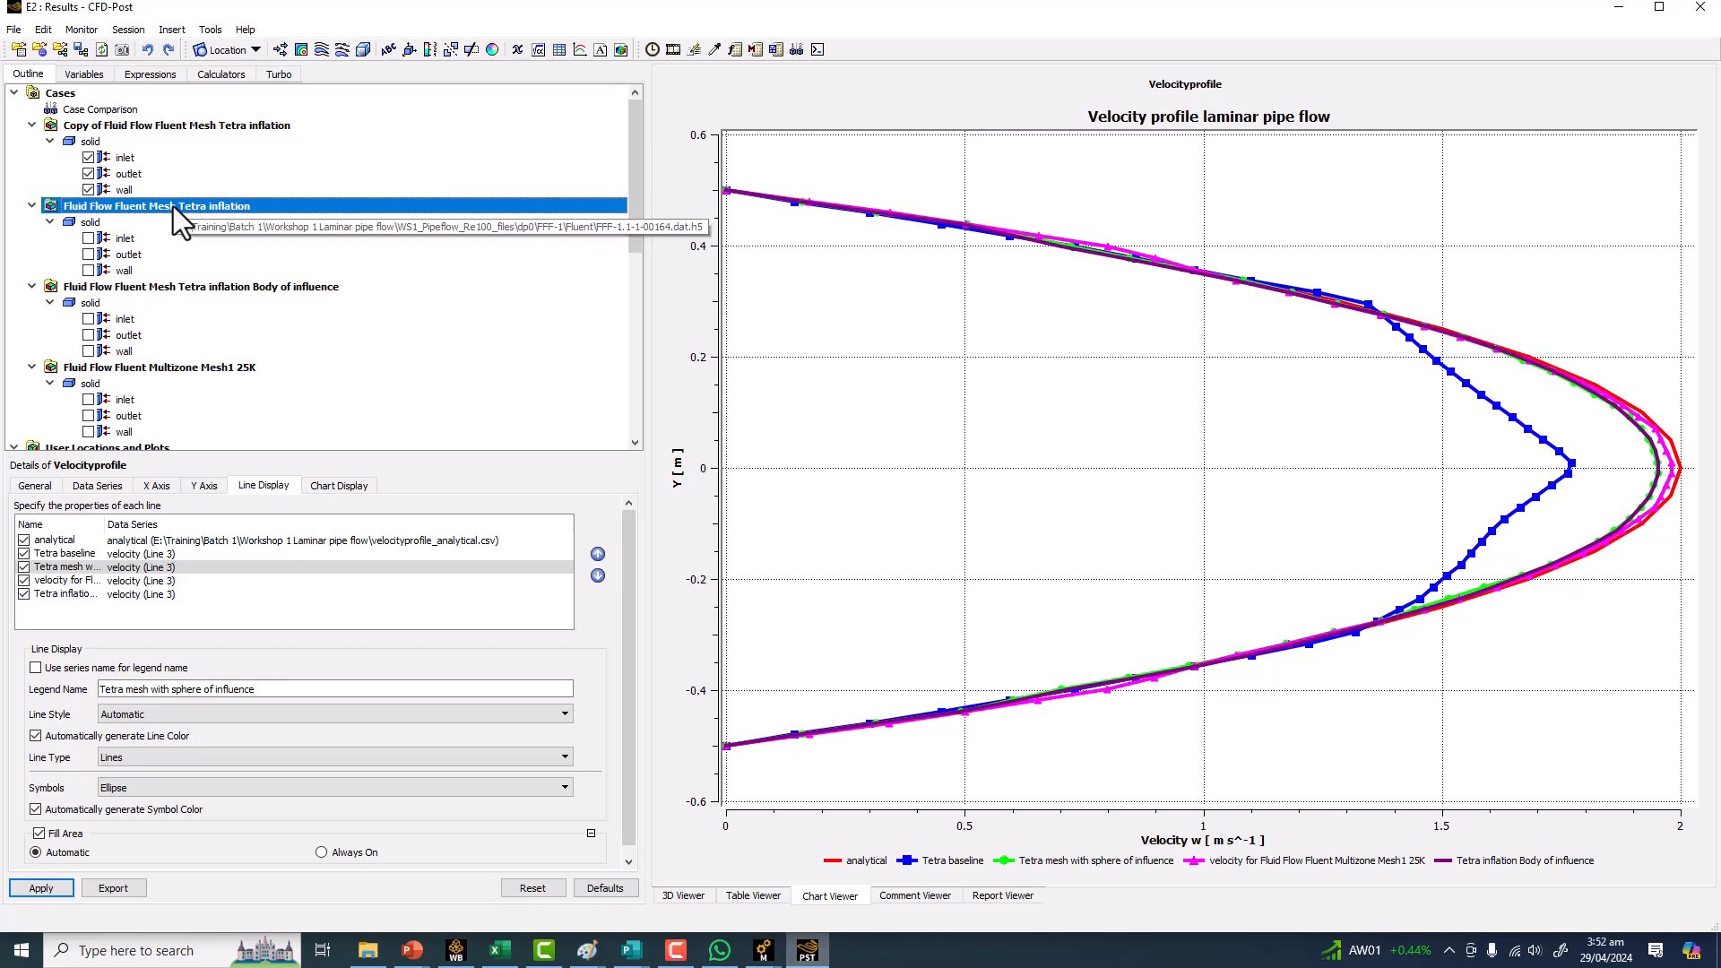
pyautogui.rightClick(174, 206)
pyautogui.click(138, 208)
pyautogui.click(138, 208)
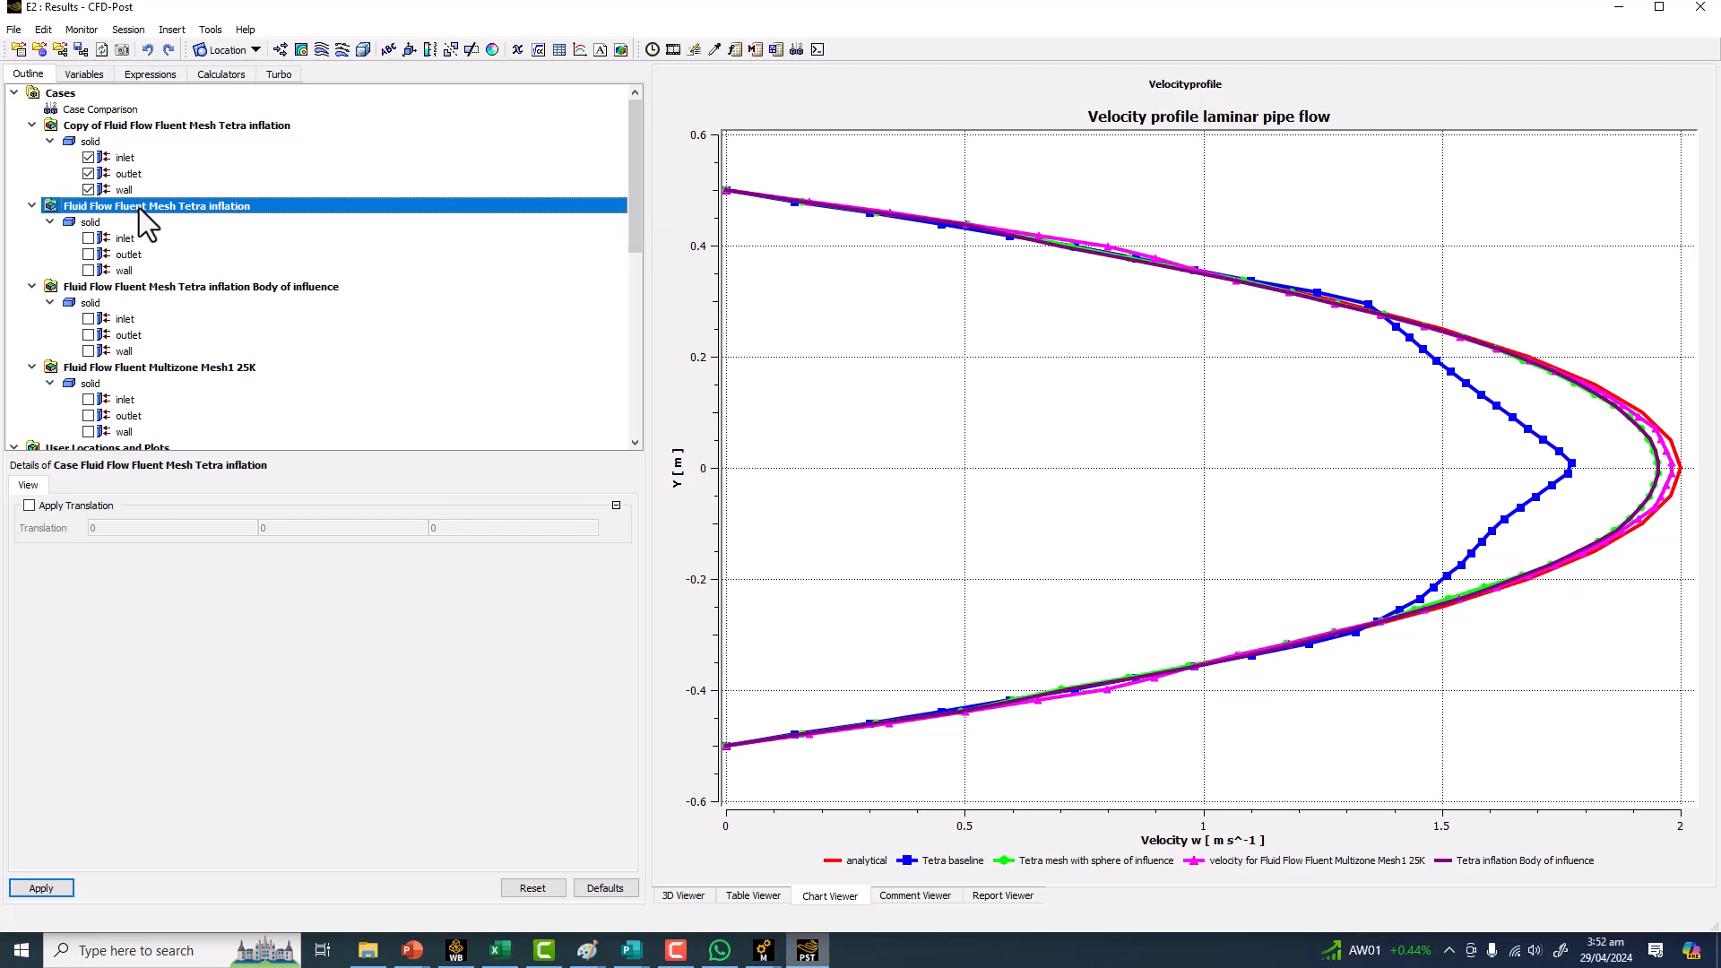
# Open the Mesh Calculator and calculate Maximum Face Angle for the Copy of Fluid Flow Fluent Mesh Tetra inflation case.
pyautogui.click(204, 36)
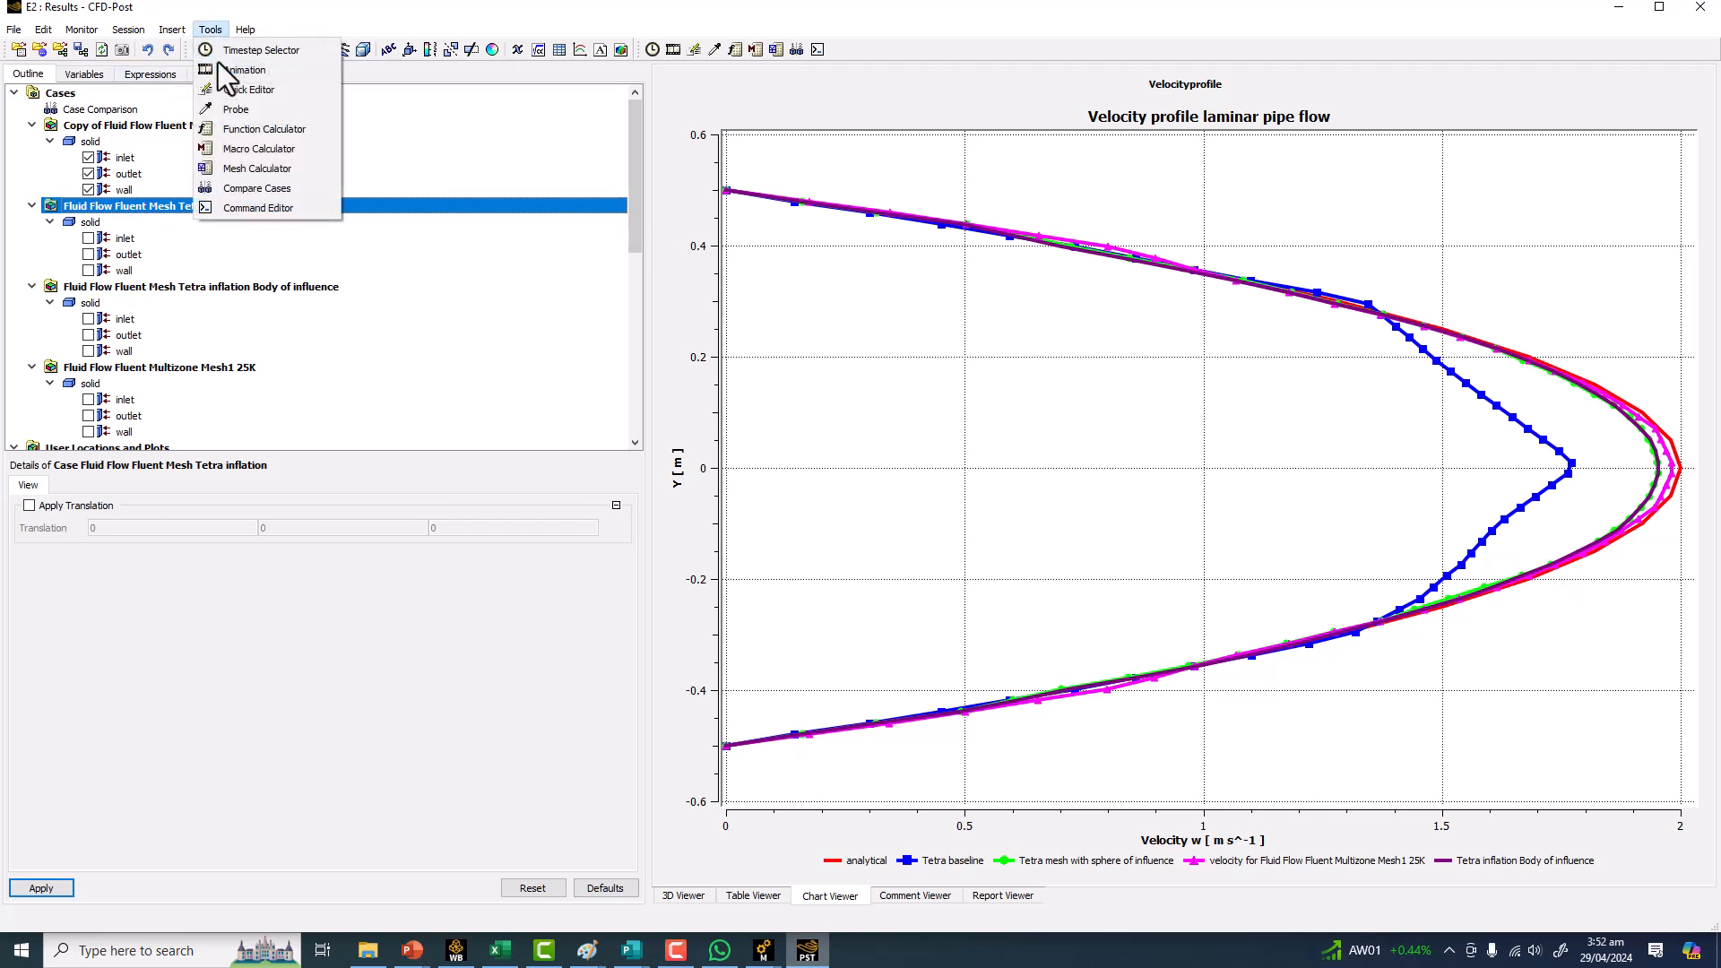
pyautogui.click(251, 166)
pyautogui.click(171, 446)
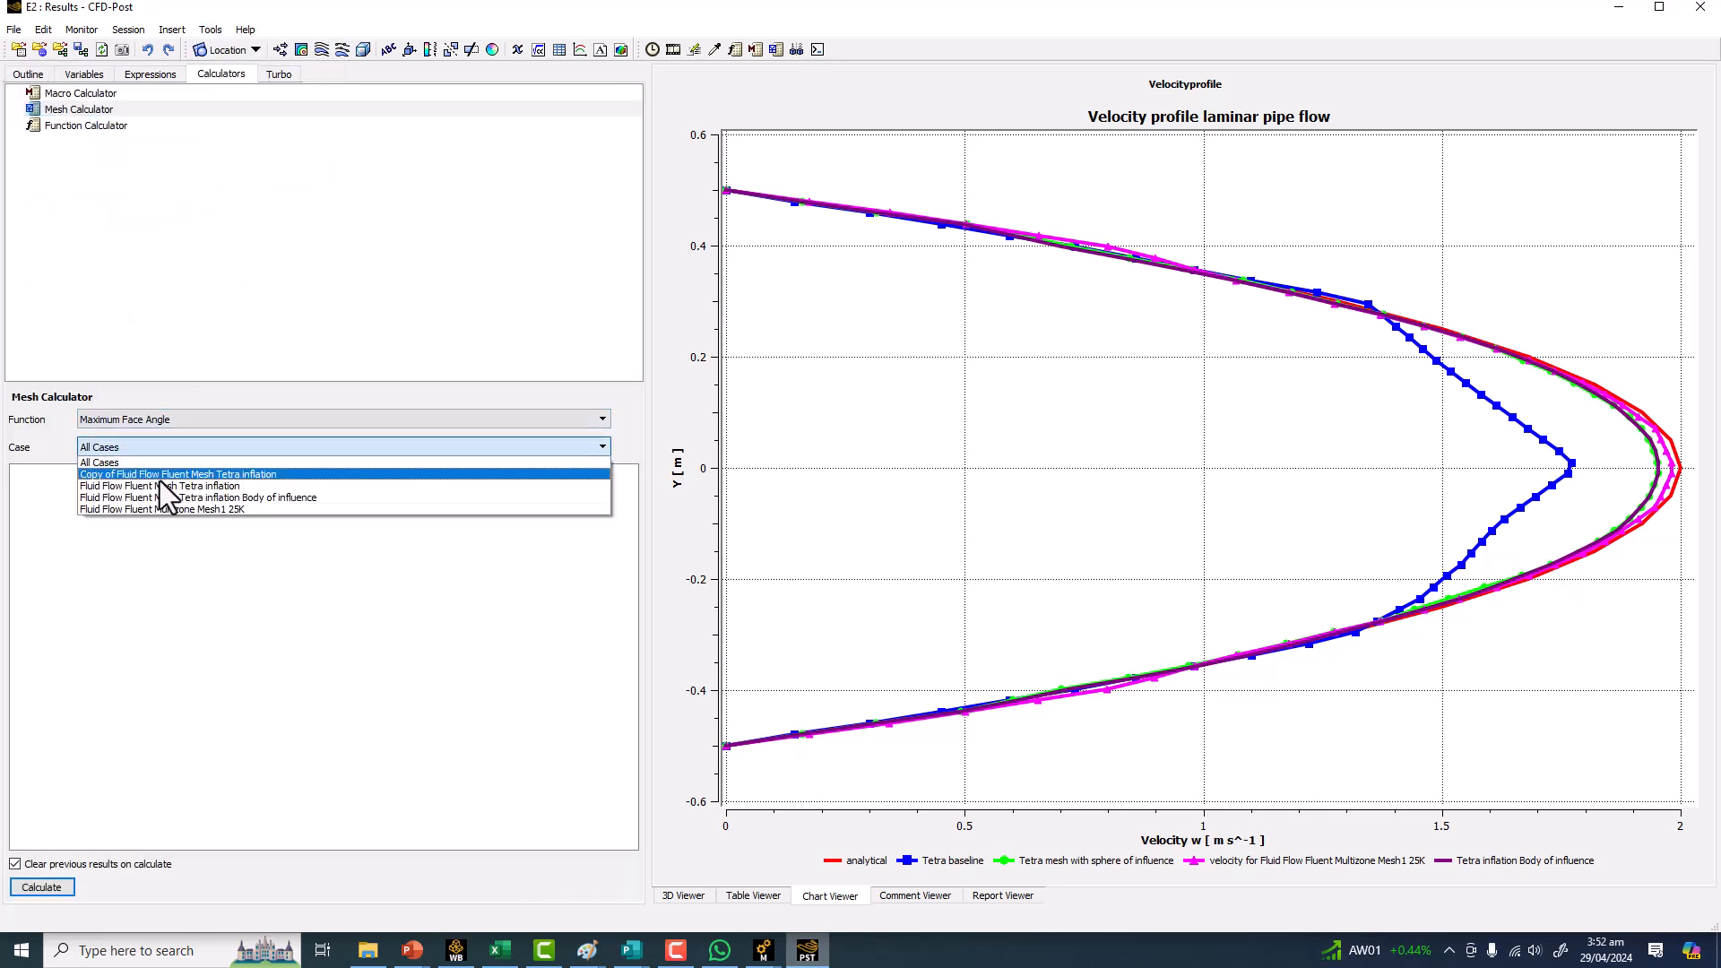
pyautogui.click(158, 476)
pyautogui.click(36, 887)
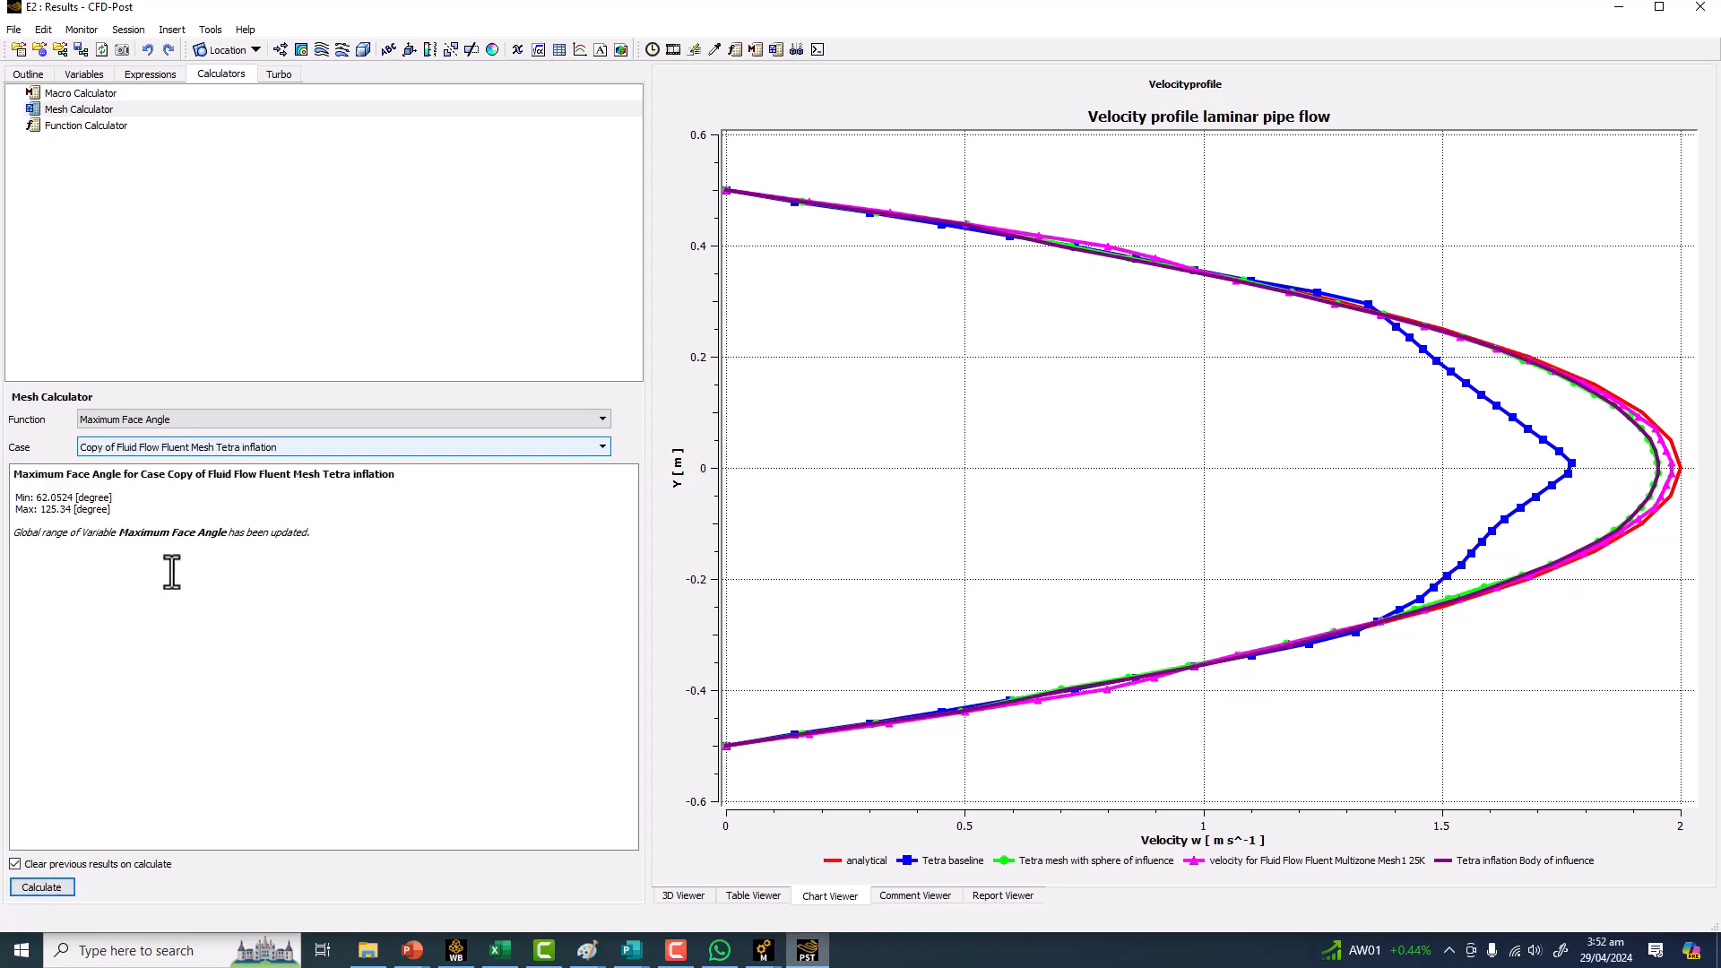
# Calculate the Mesh Information for the Copy of Fluid Flow Fluent Mesh Tetra inflation case.
pyautogui.click(199, 445)
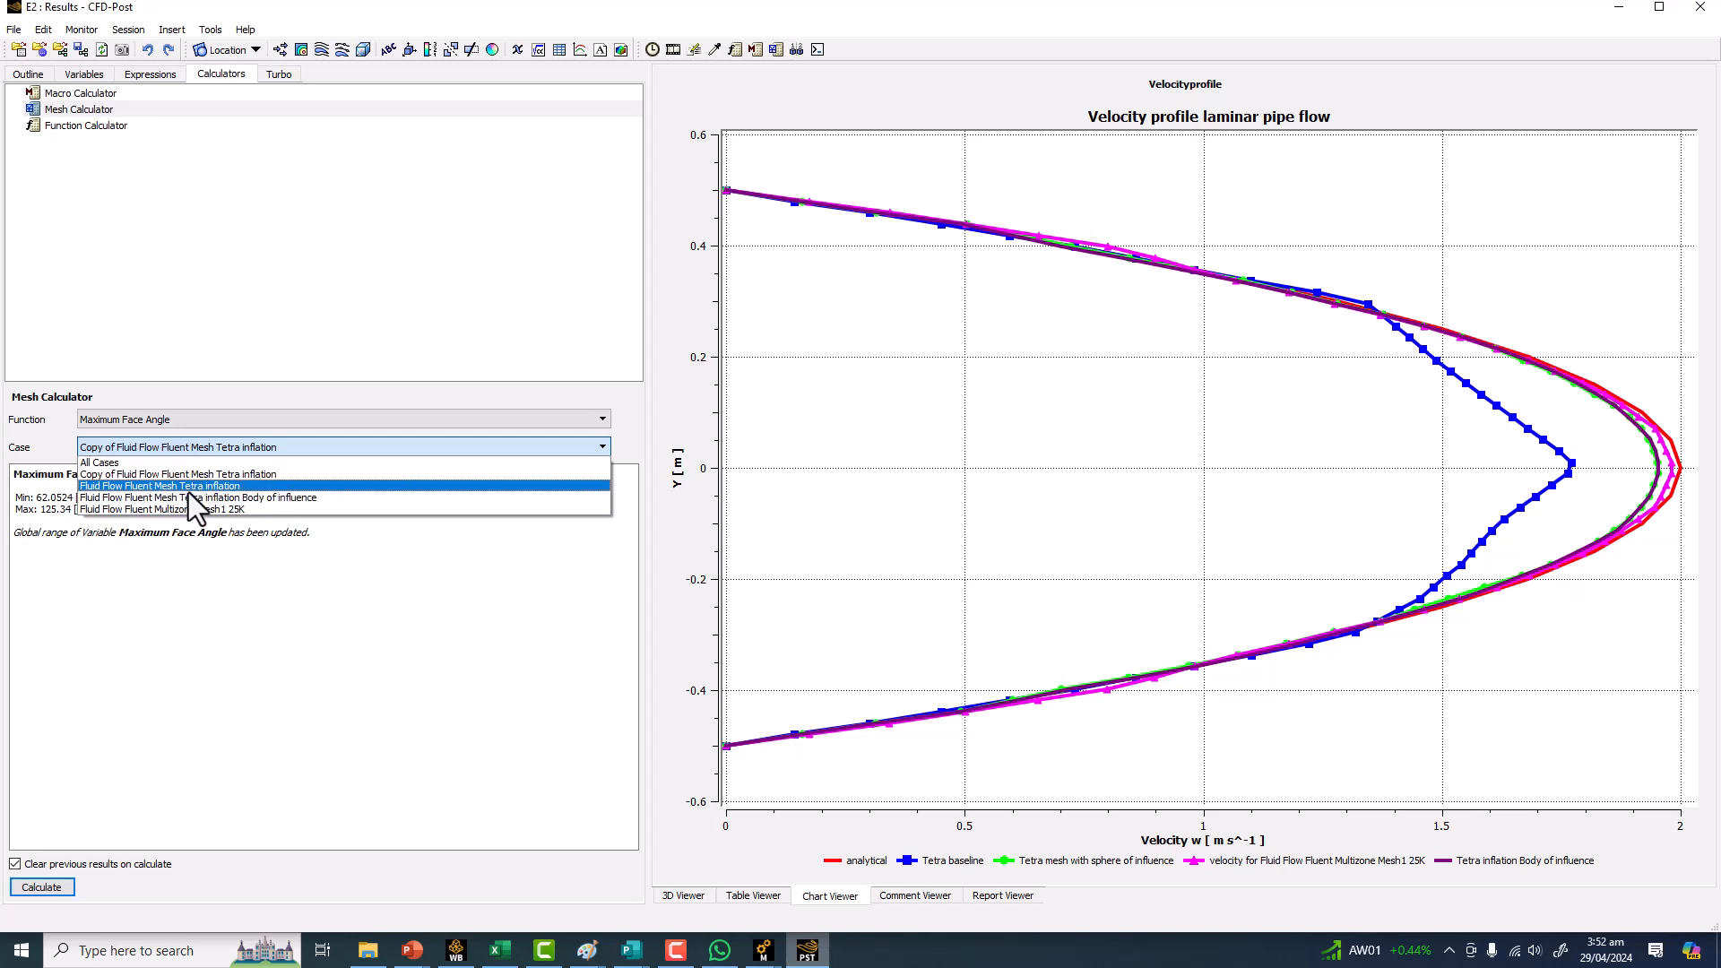
pyautogui.click(180, 441)
pyautogui.click(190, 416)
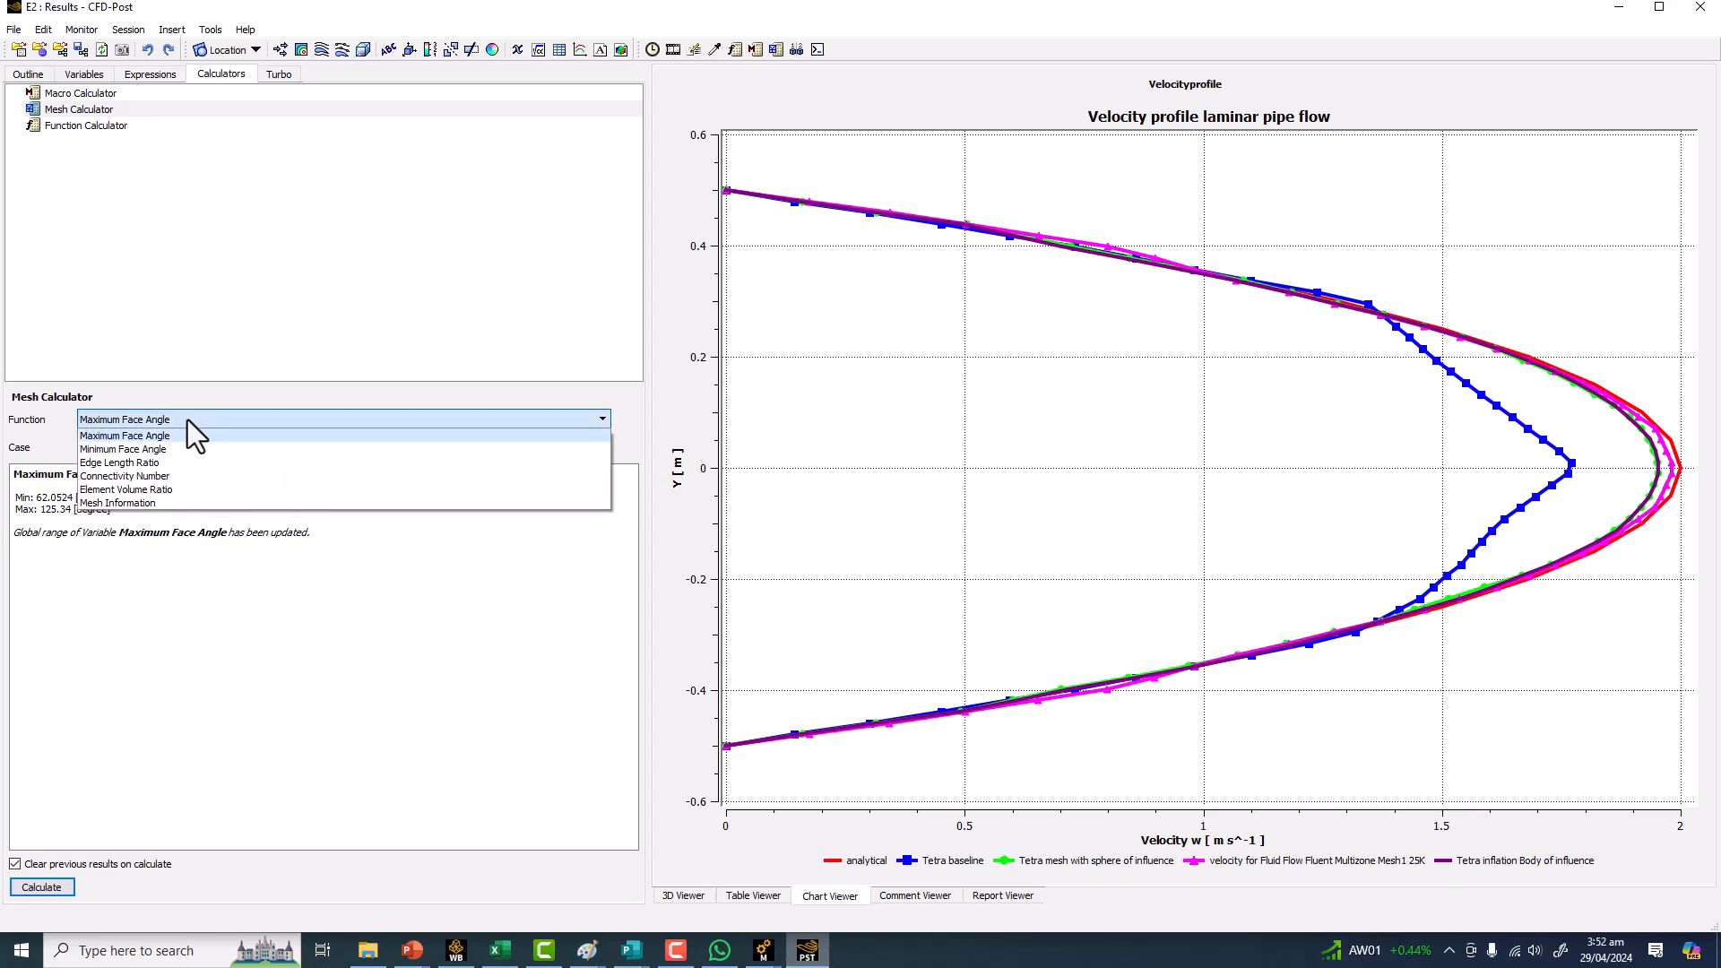
pyautogui.click(134, 503)
pyautogui.click(42, 887)
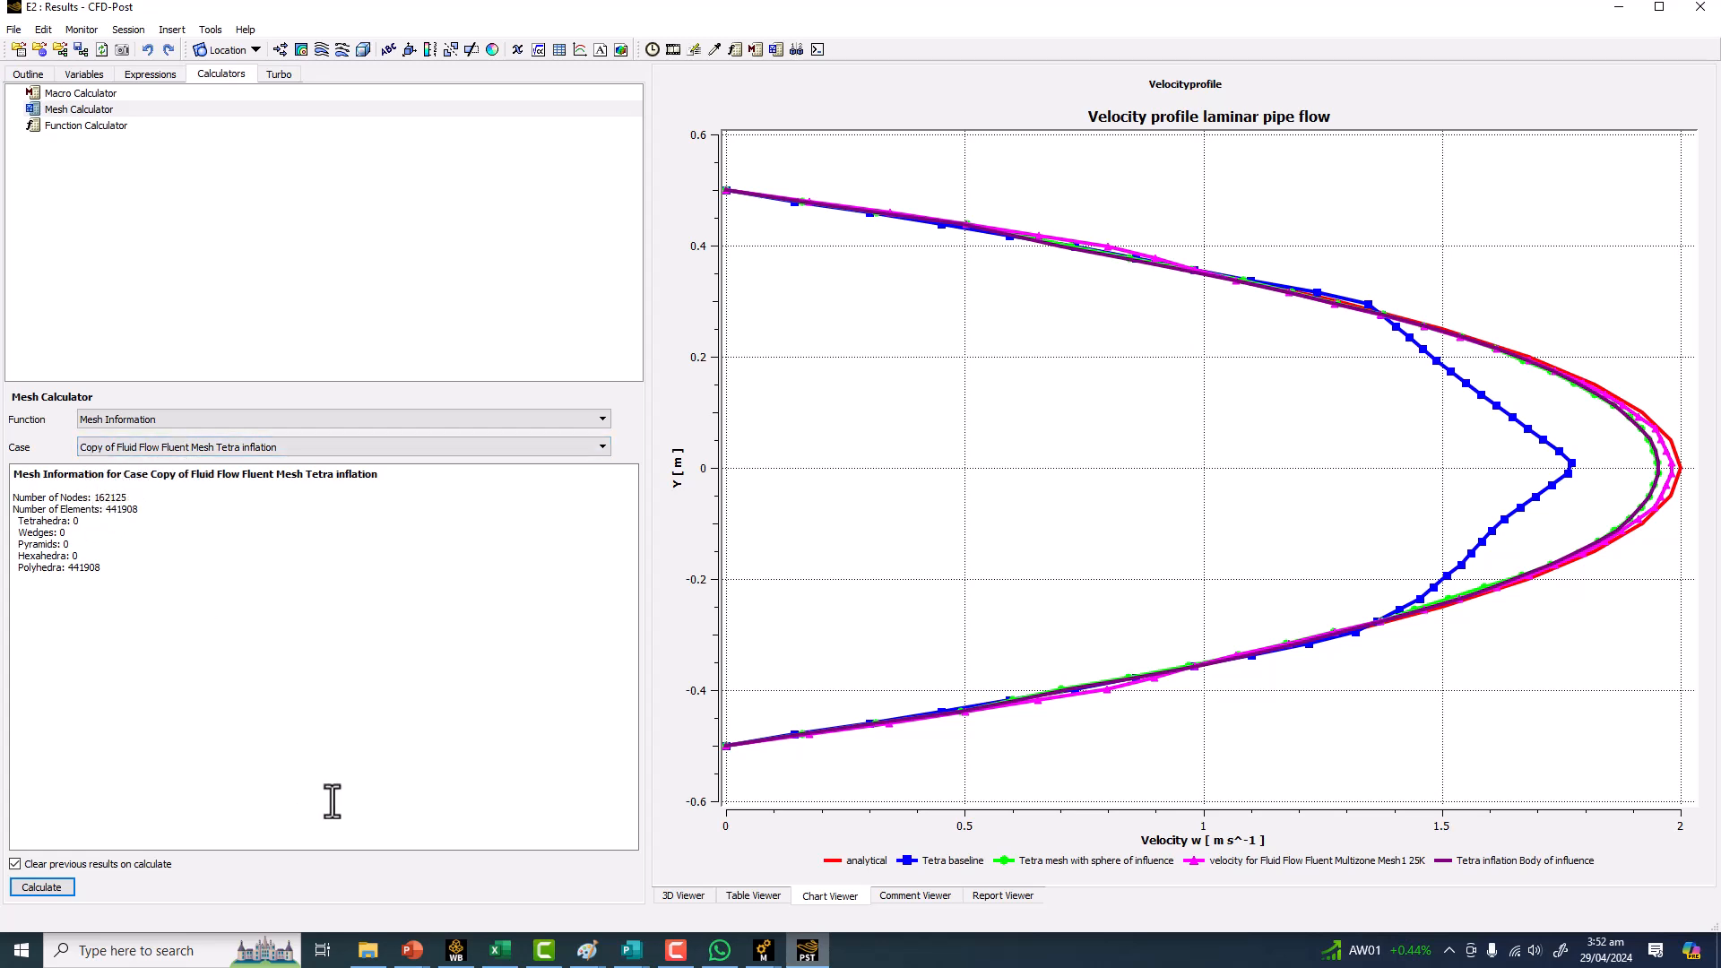
# Switch to the Tetra inflation meshing window and examine the mesh elements up close.
pyautogui.click(458, 952)
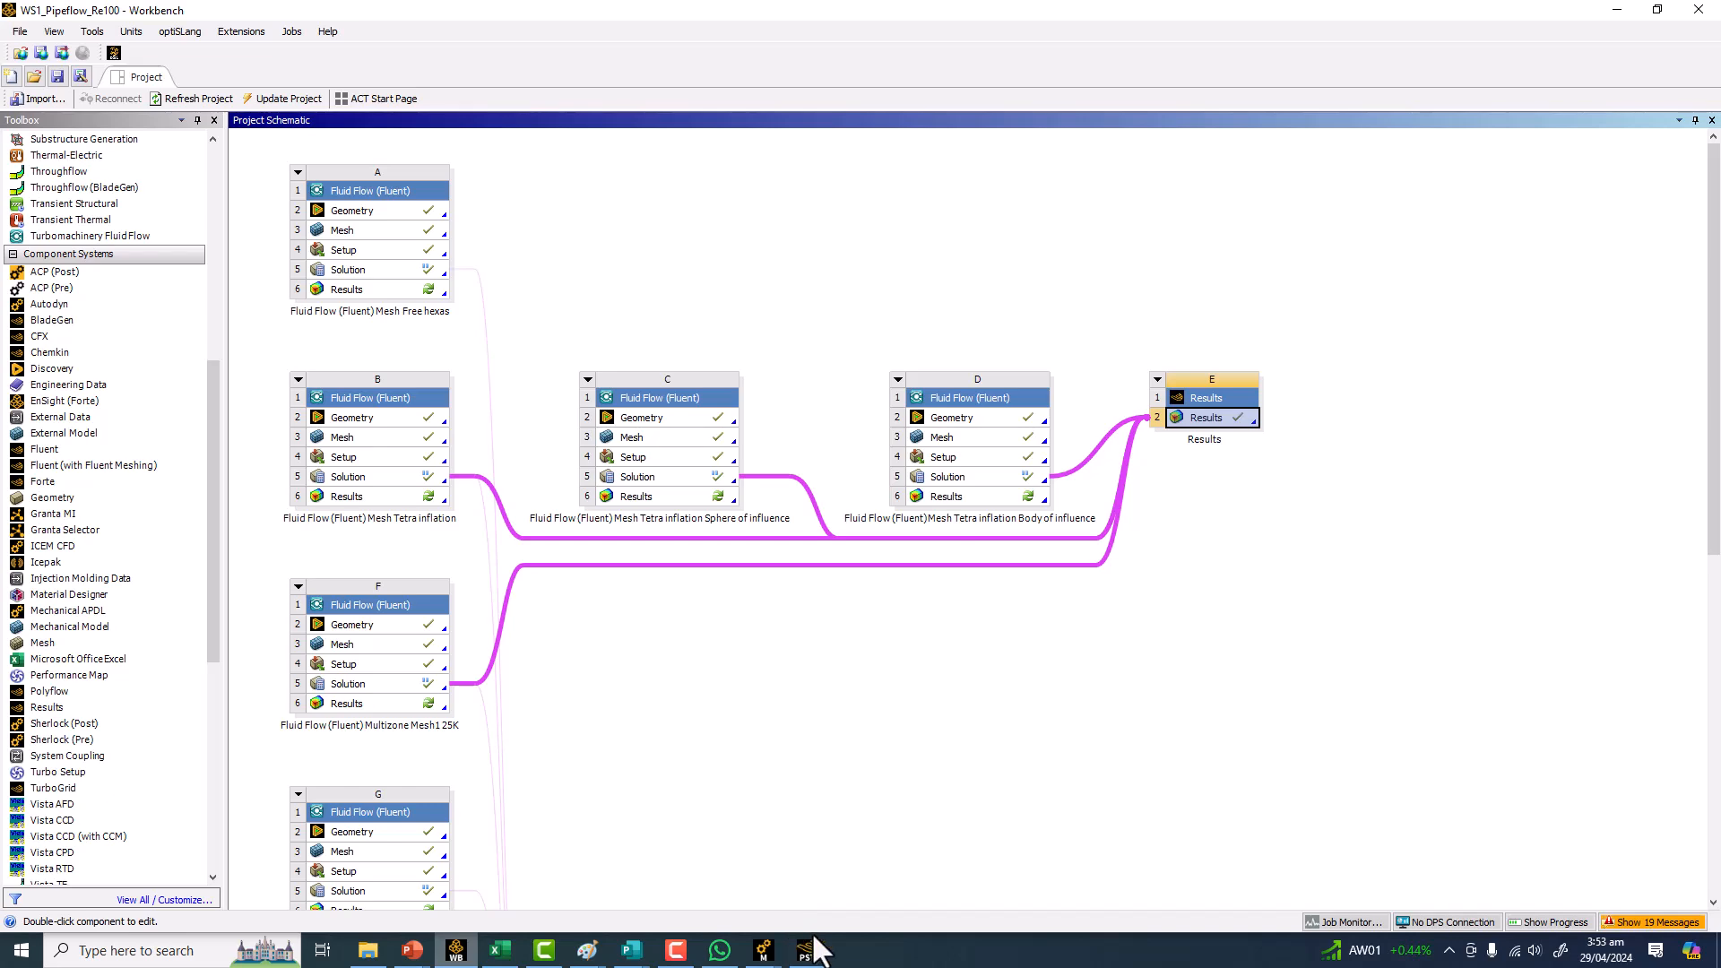
pyautogui.moveTo(763, 950)
pyautogui.click(565, 873)
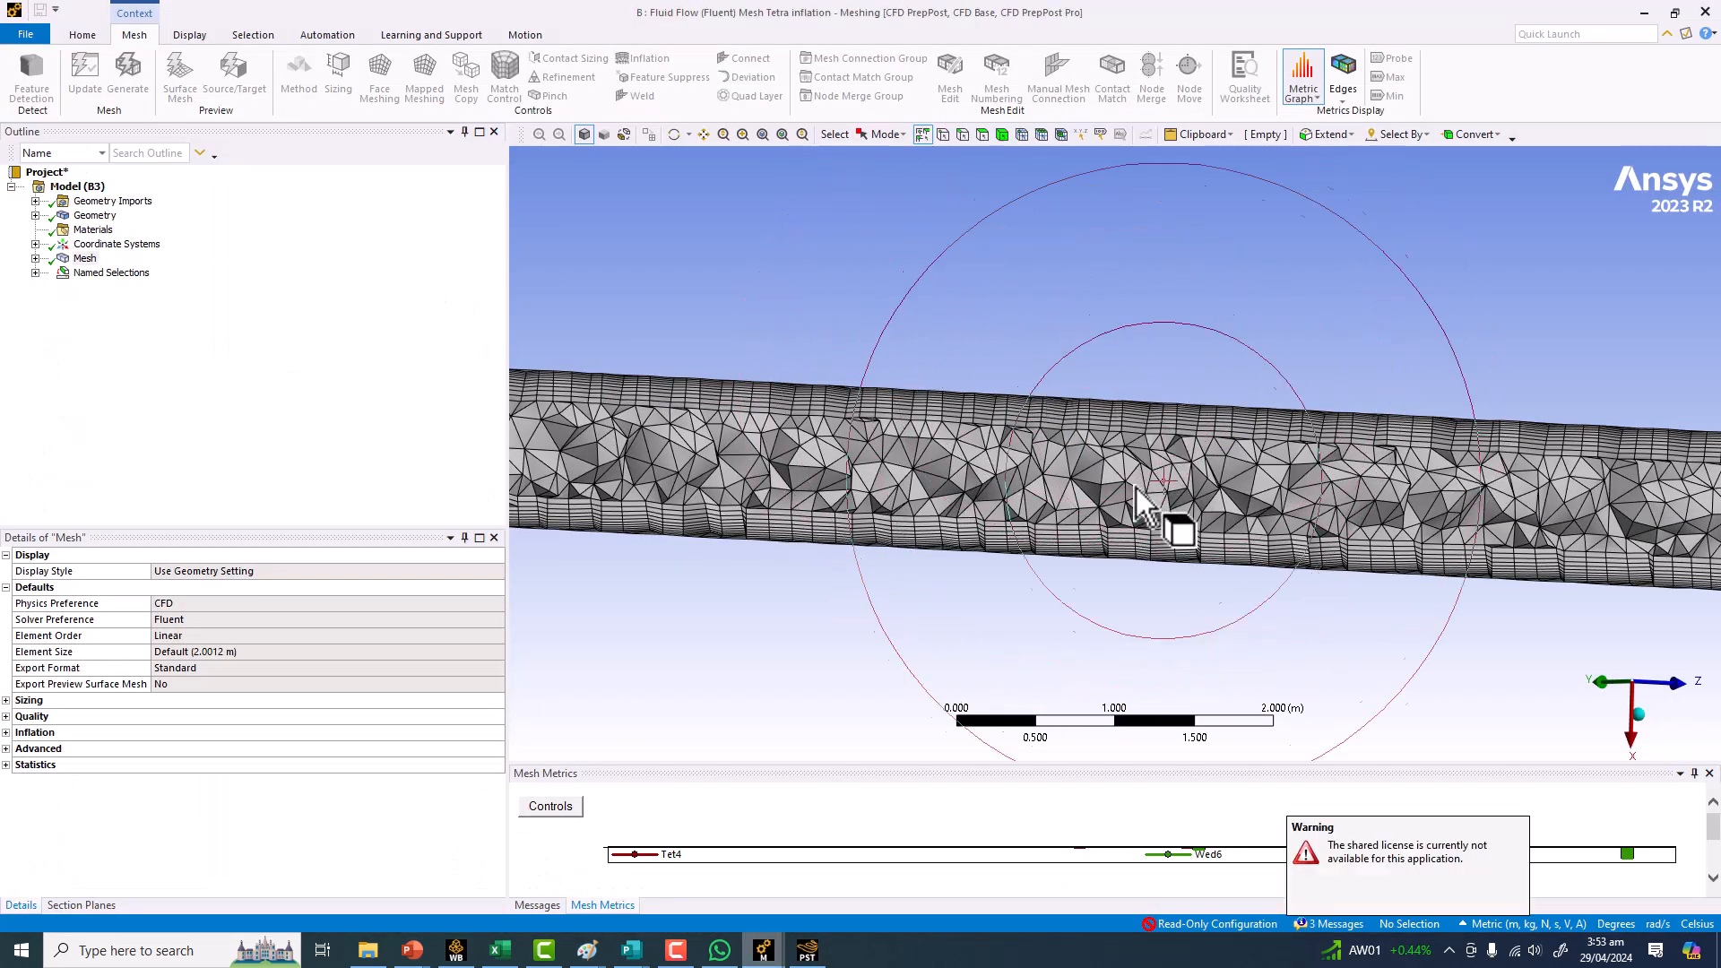
pyautogui.scroll(1, 1154, 487)
pyautogui.scroll(5, 1154, 486)
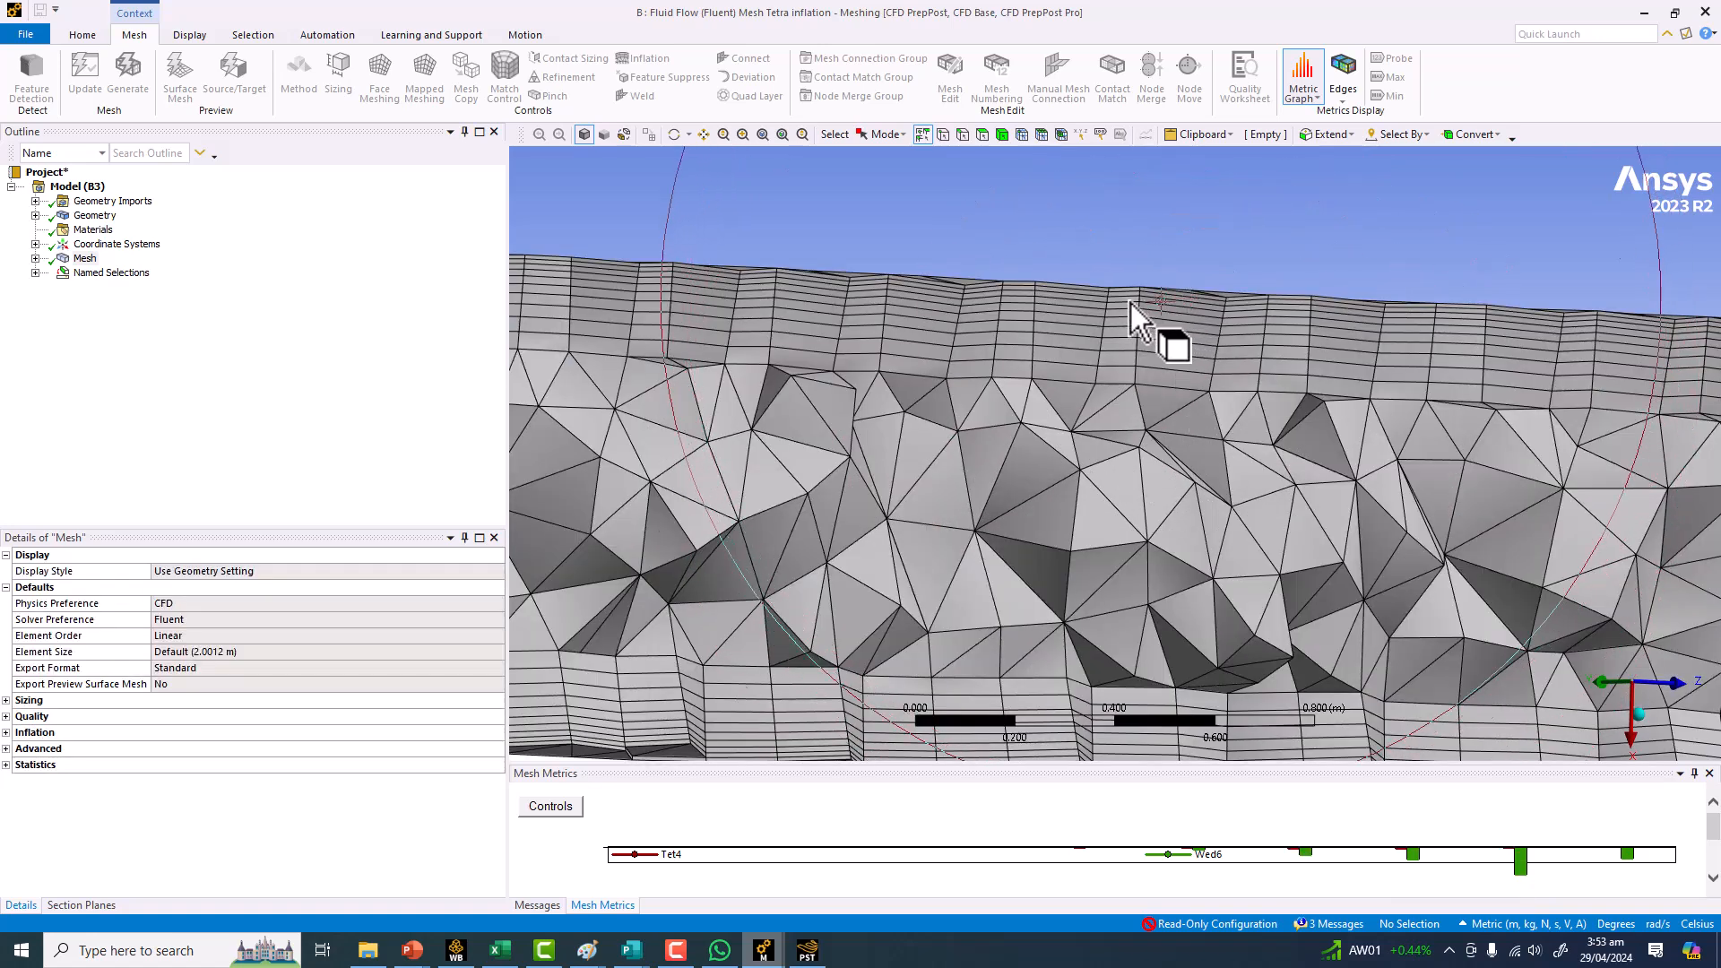
pyautogui.scroll(-3, 1061, 470)
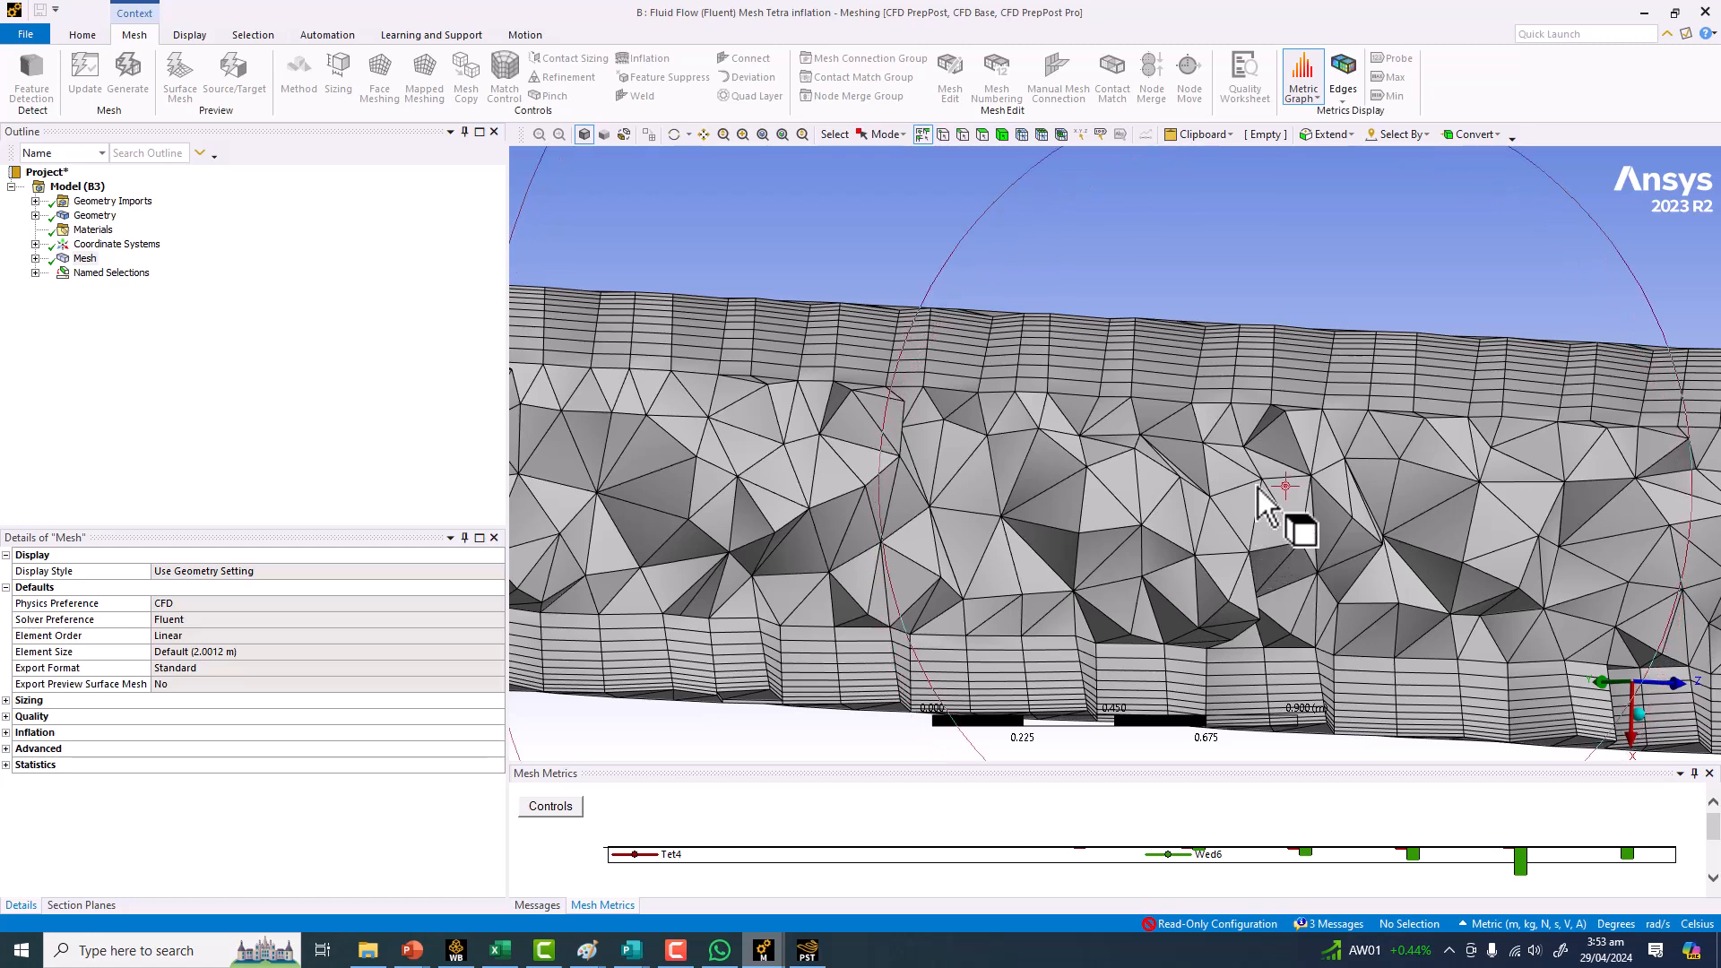
pyautogui.scroll(-5, 1336, 565)
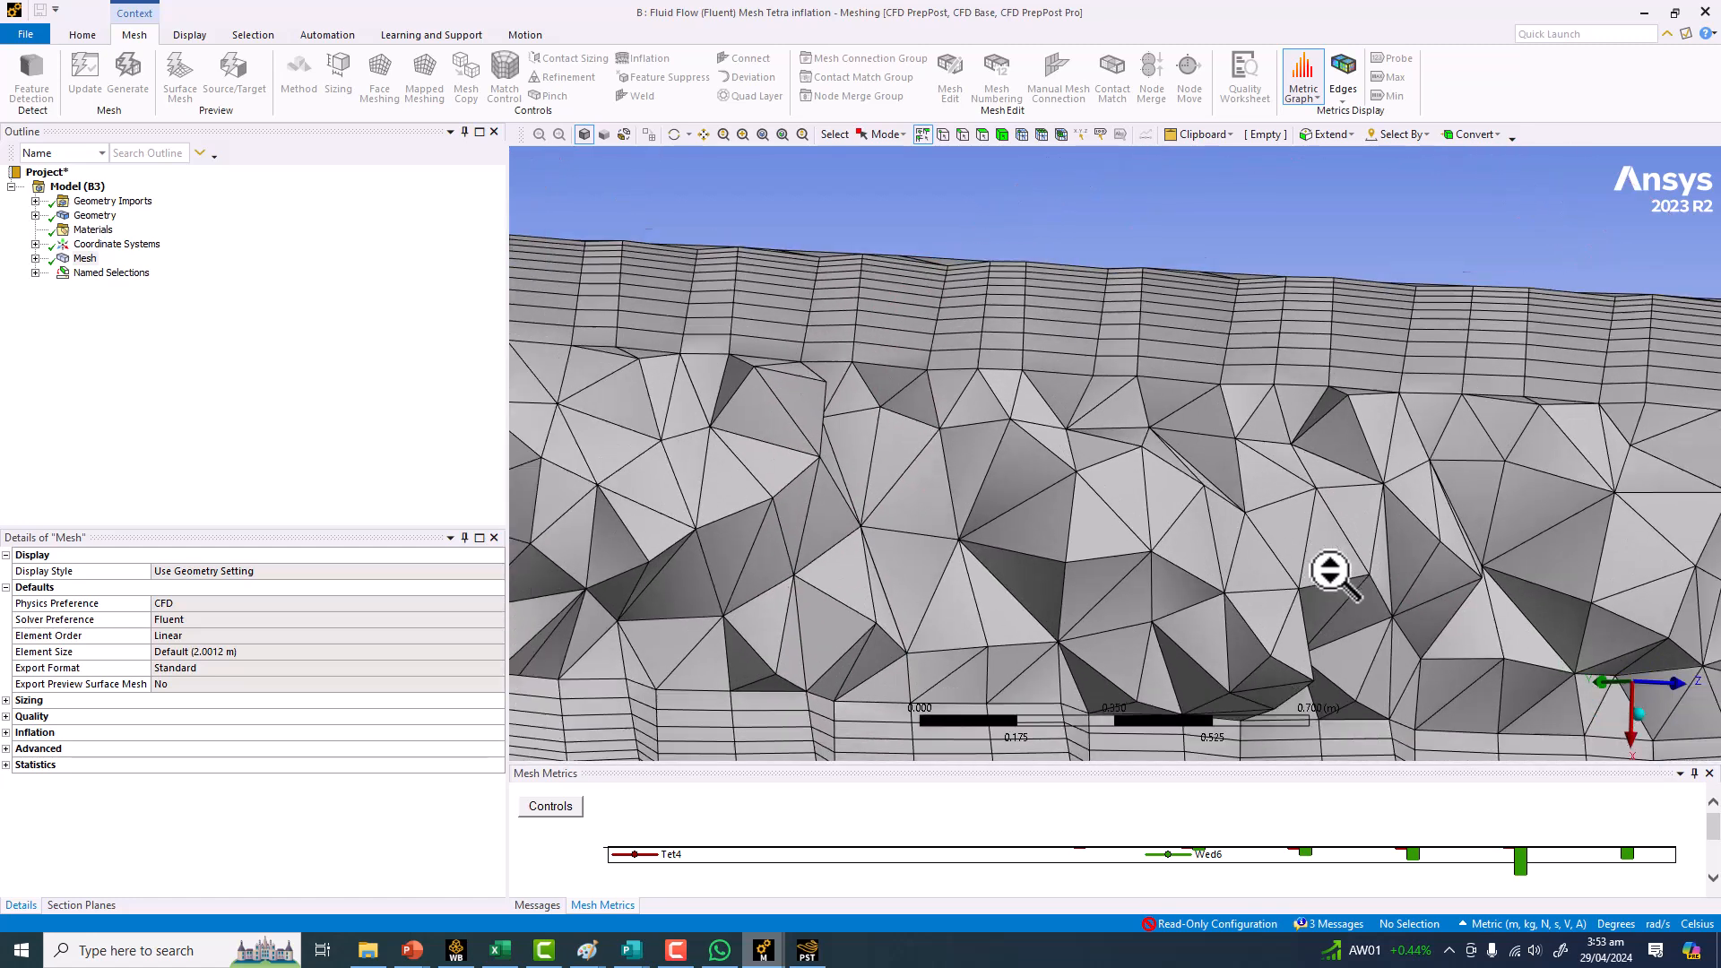
pyautogui.keyDown('ctrl'); pyautogui.moveTo(951, 472); pyautogui.dragTo(893, 415, button='middle'); pyautogui.keyUp('ctrl')
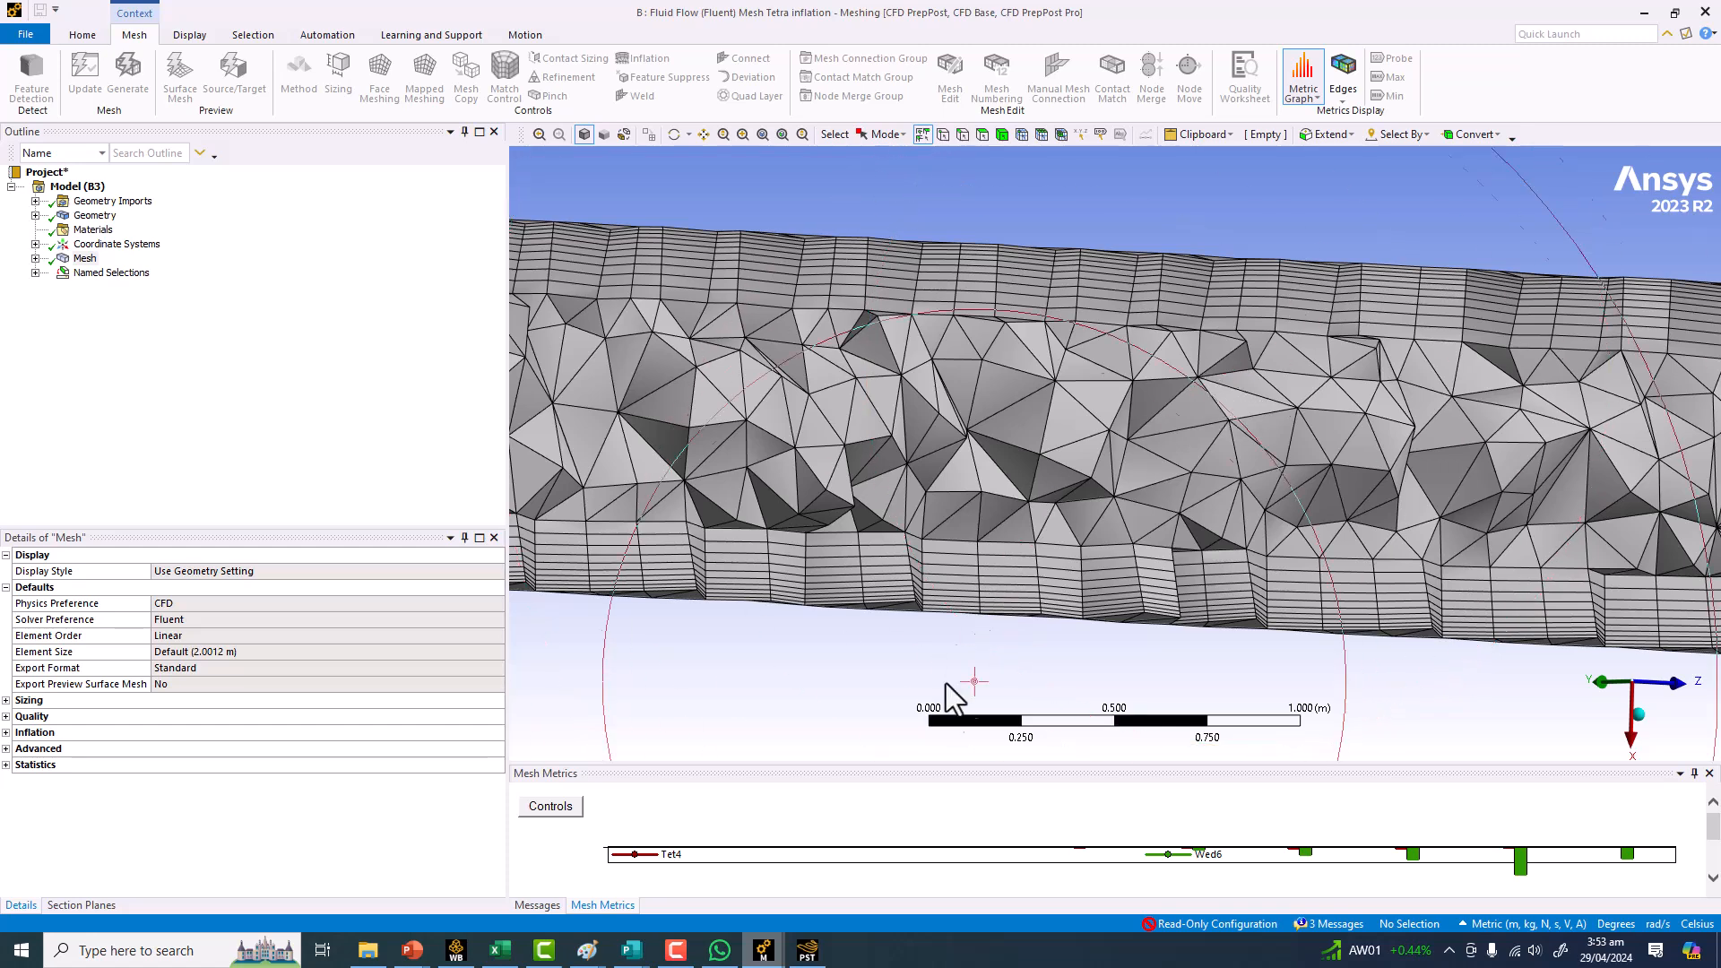
# Switch to the Sphere of influence meshing window and examine its refined mesh region.
pyautogui.moveTo(765, 957)
pyautogui.click(784, 872)
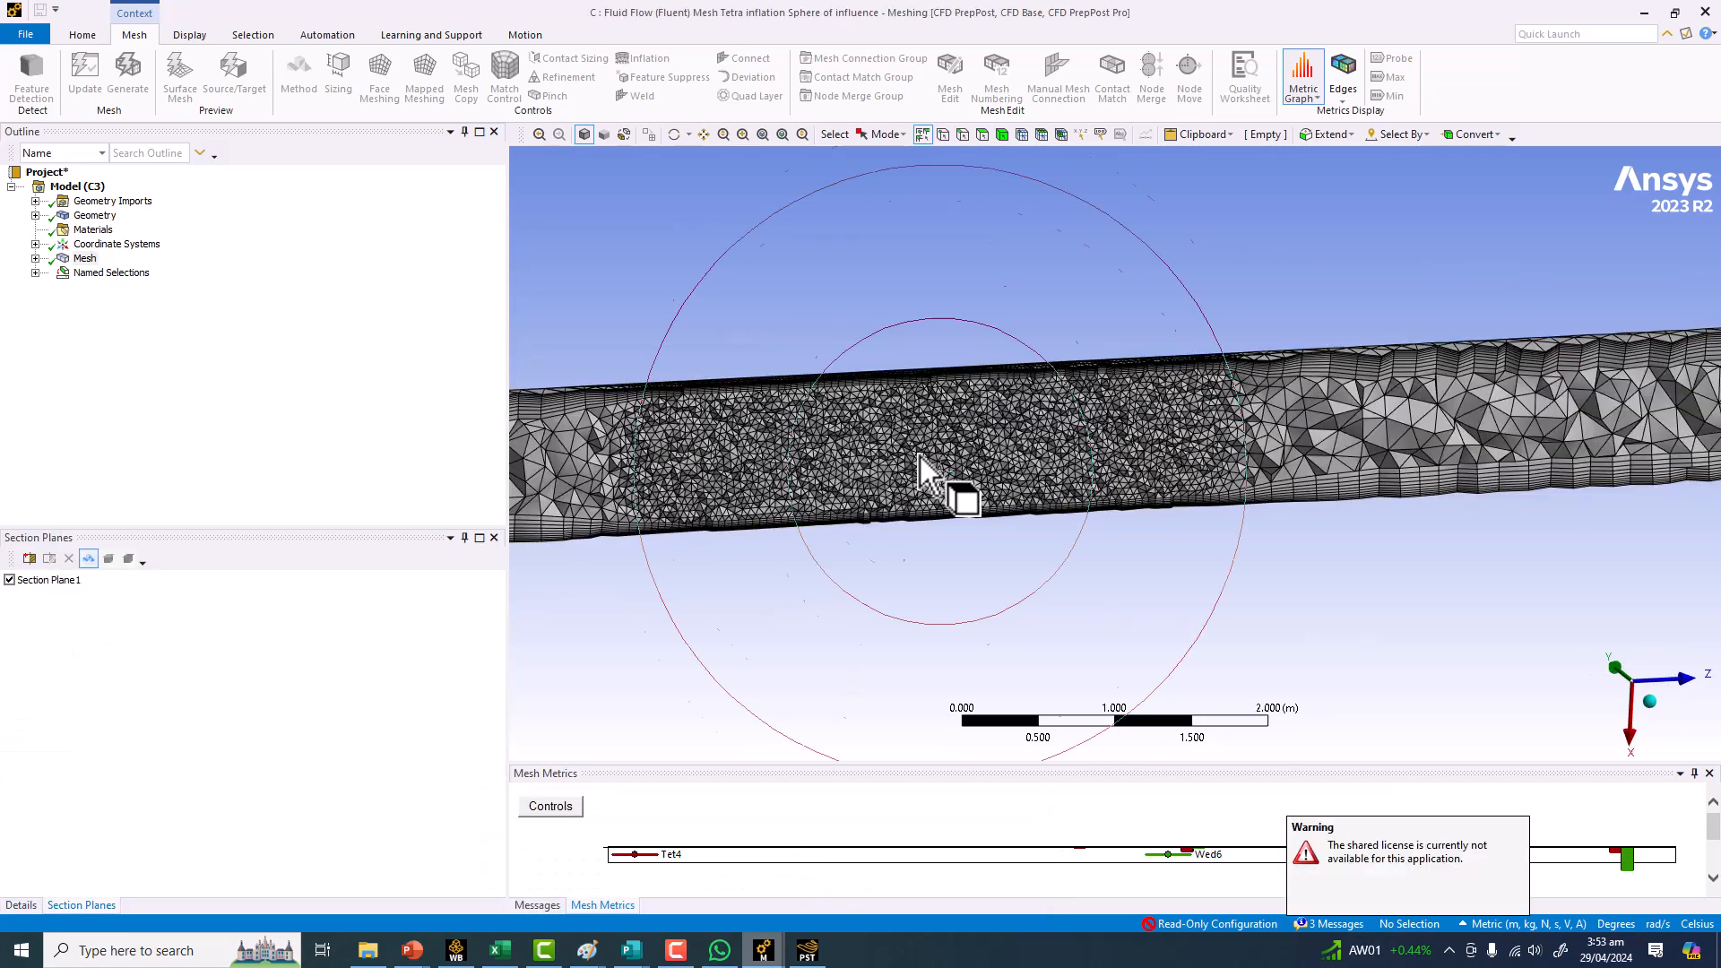
pyautogui.moveTo(868, 387); pyautogui.dragTo(933, 380, button='middle')
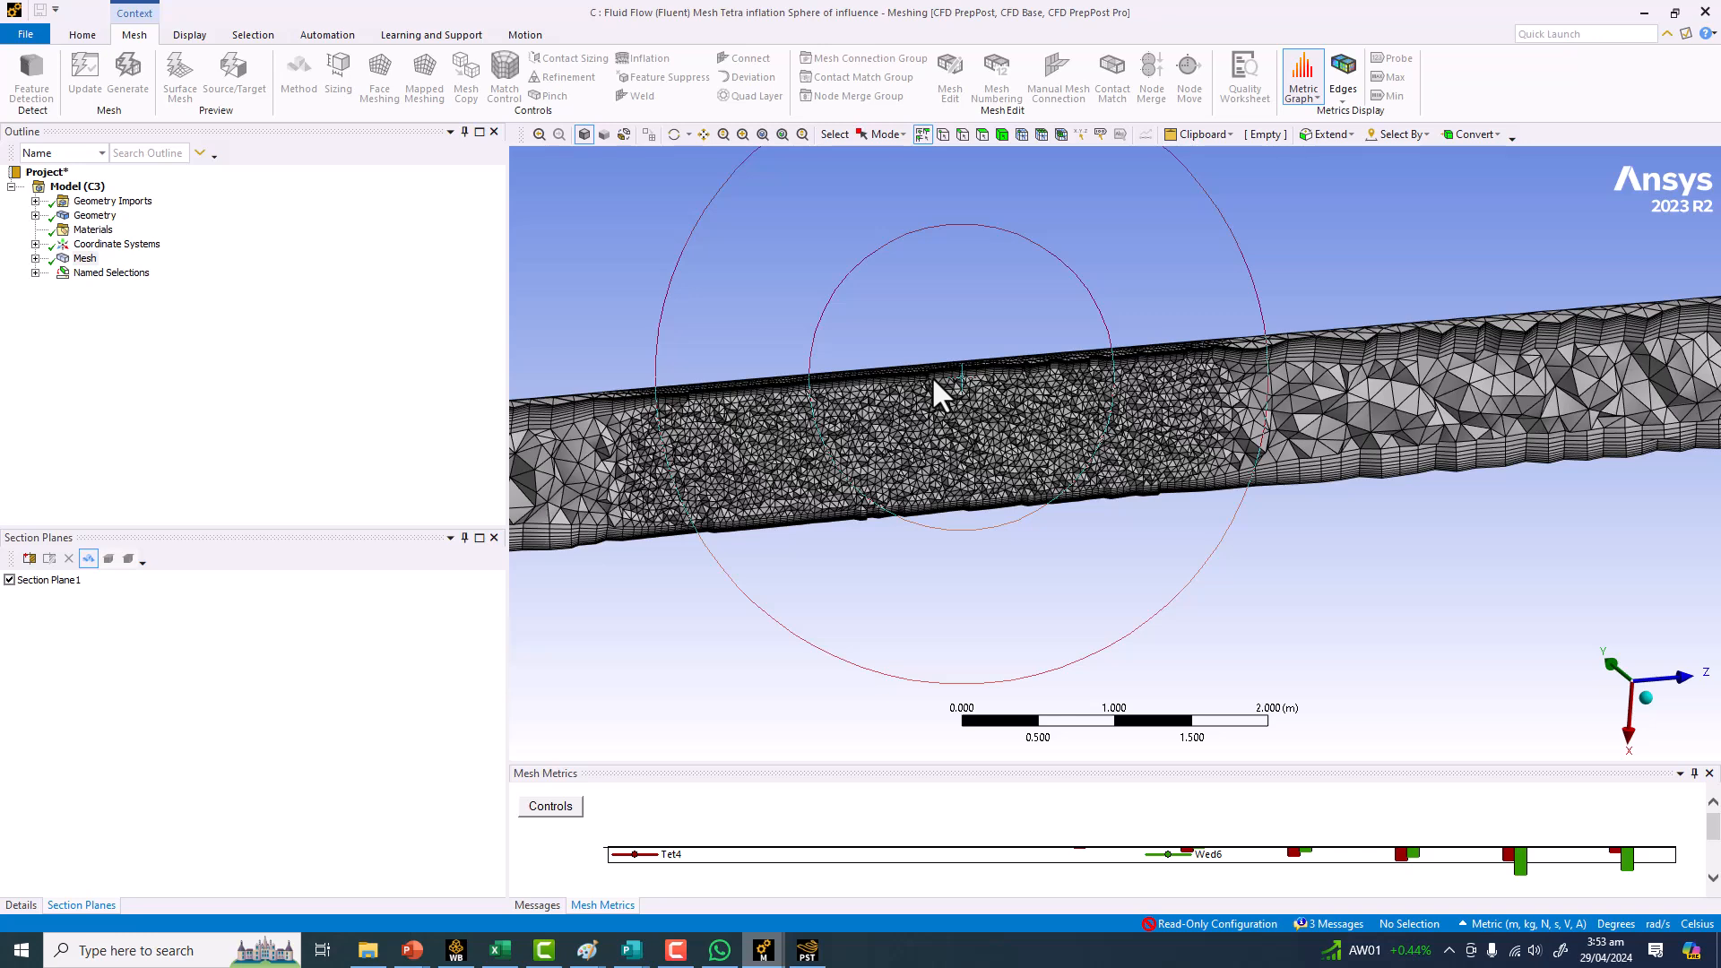
pyautogui.moveTo(778, 963)
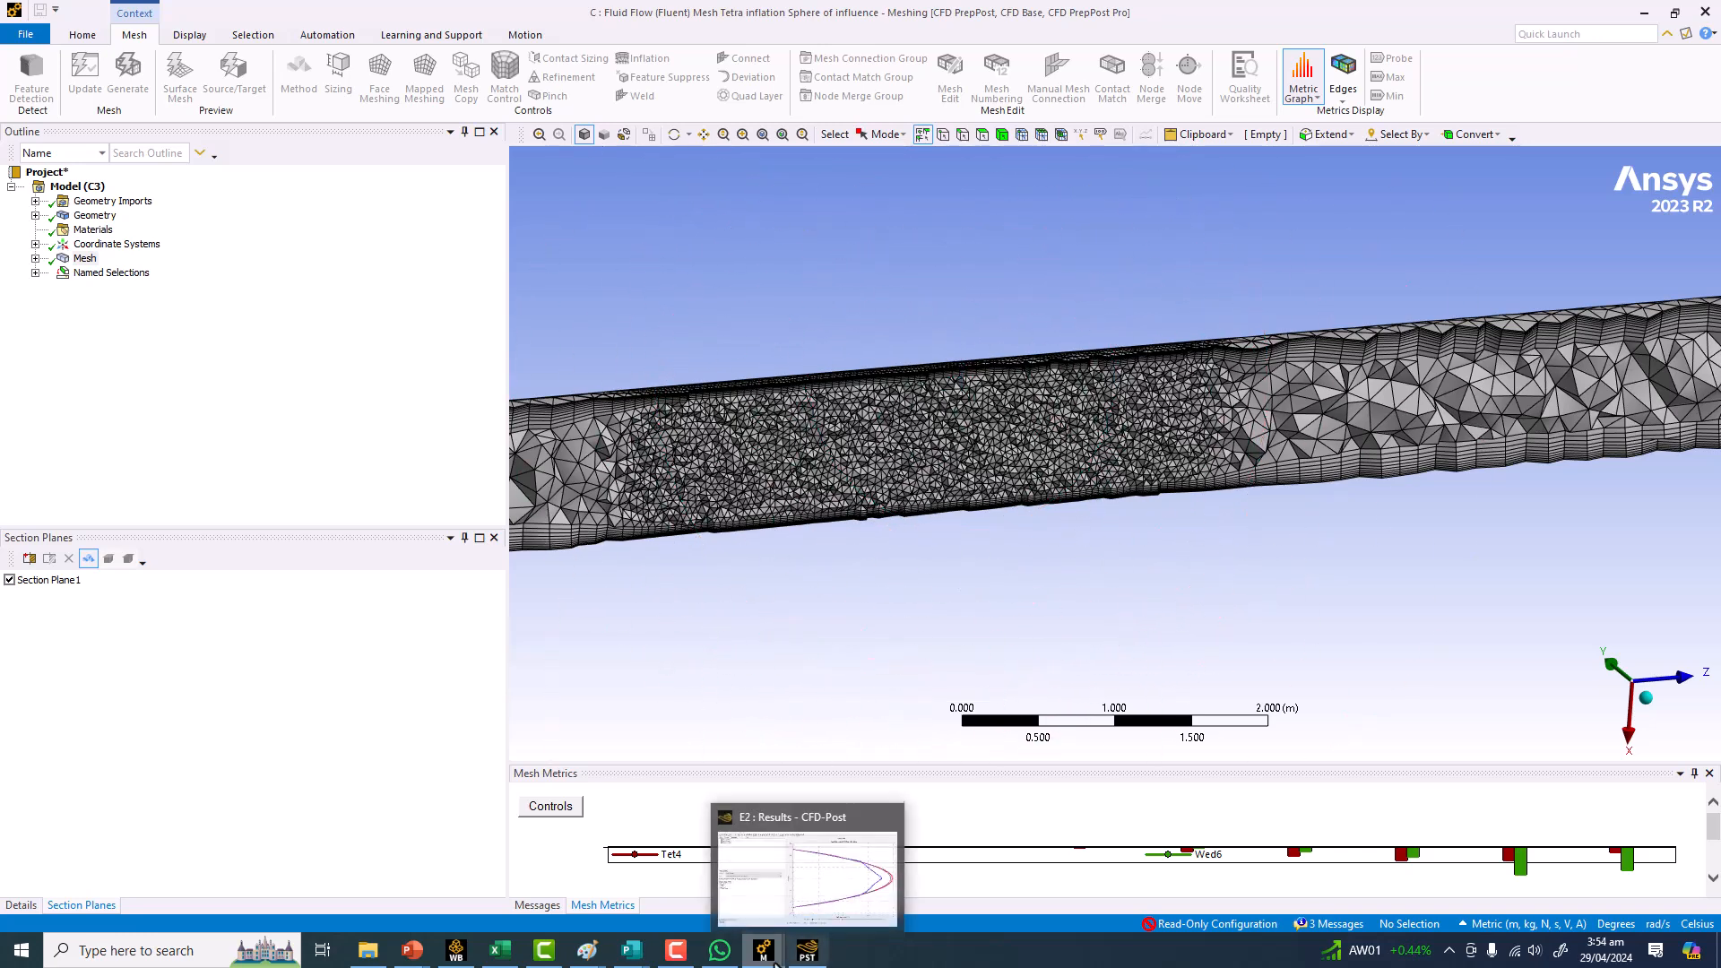
# Open the Body of influence meshing window, display its geometry and turn off Section Plane1.
pyautogui.click(968, 807)
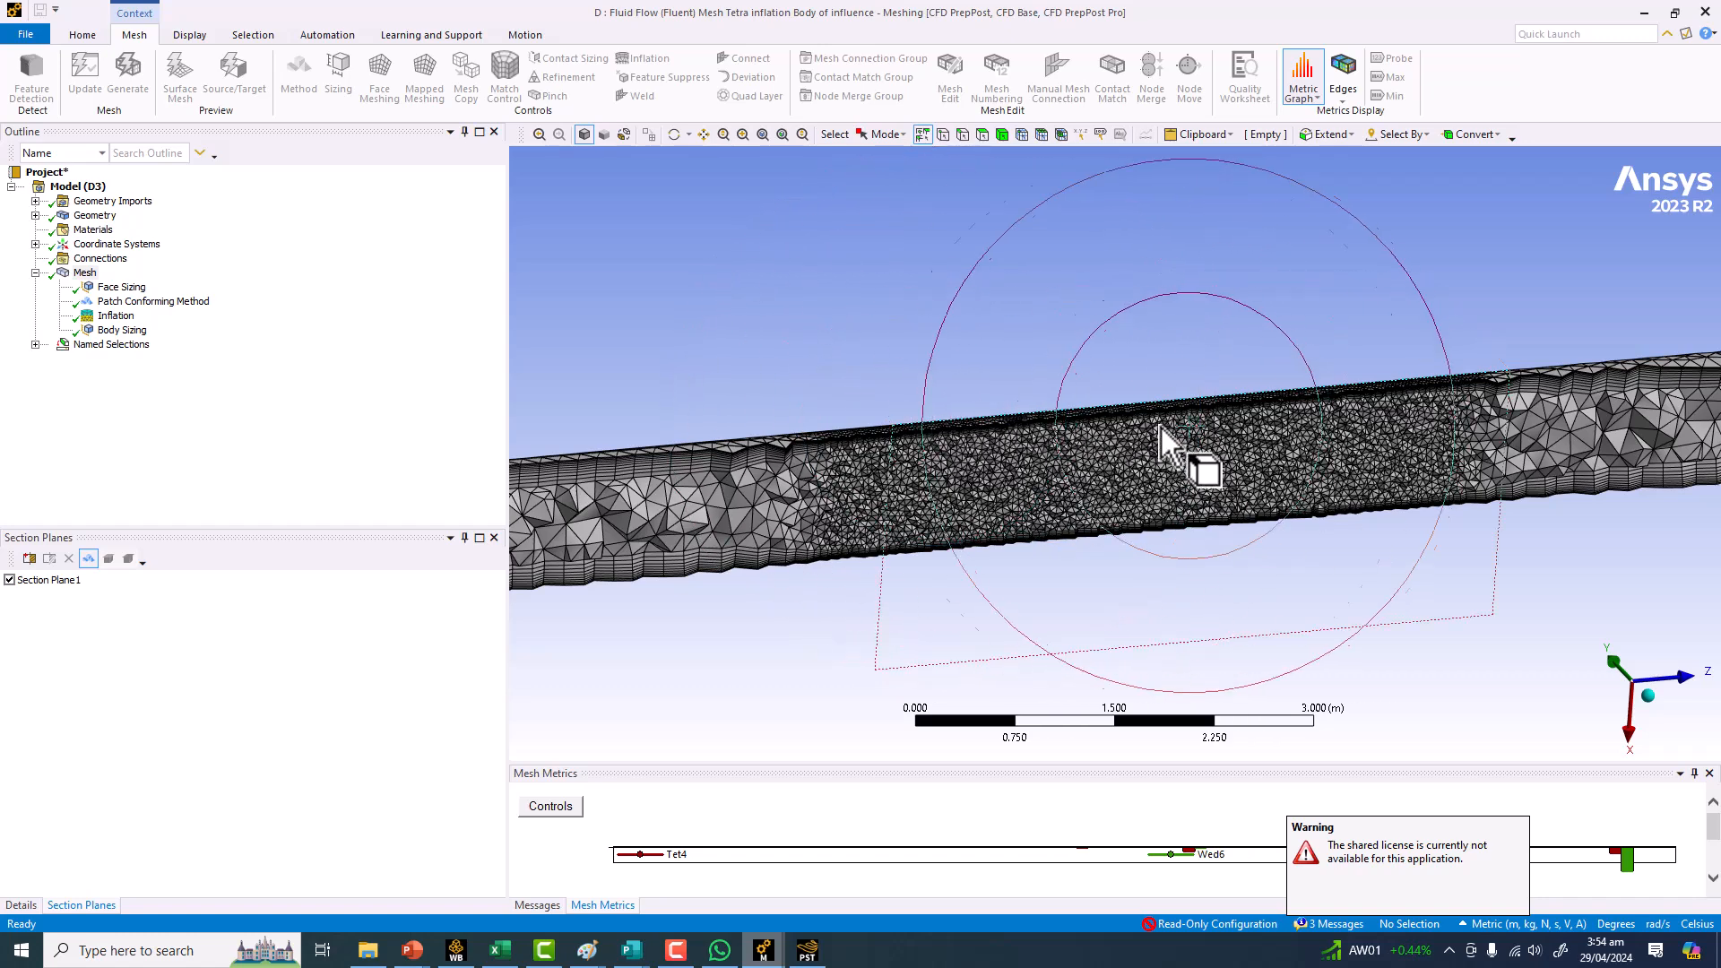
pyautogui.click(95, 216)
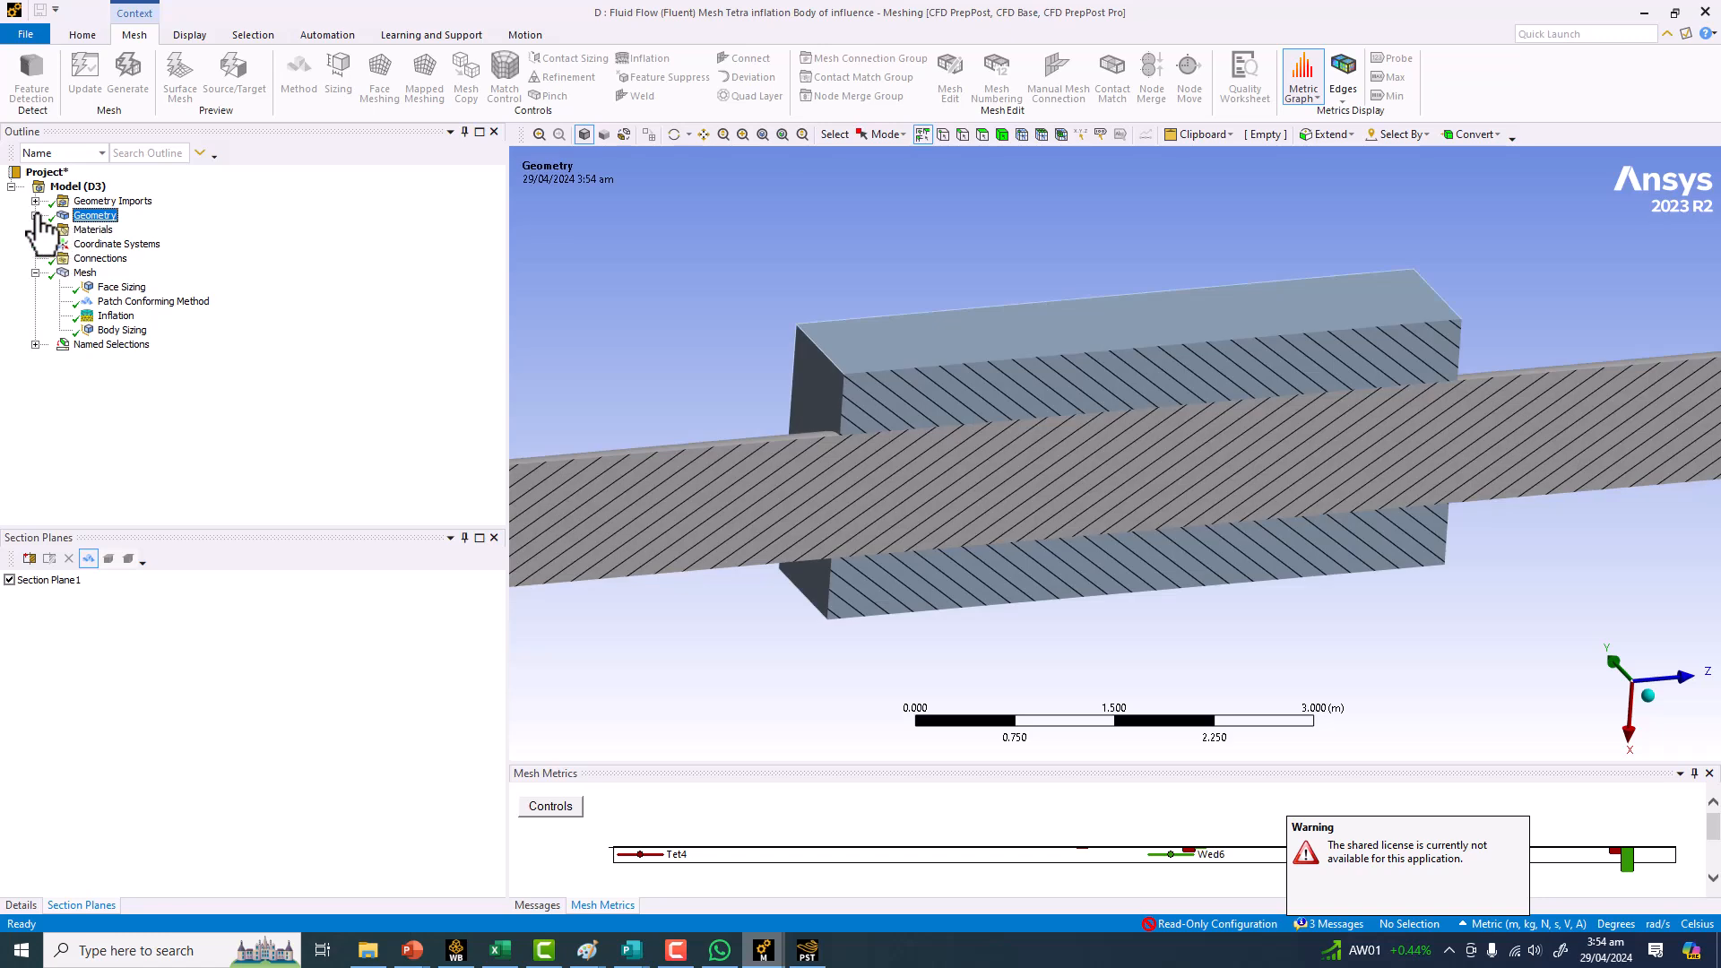
pyautogui.click(9, 580)
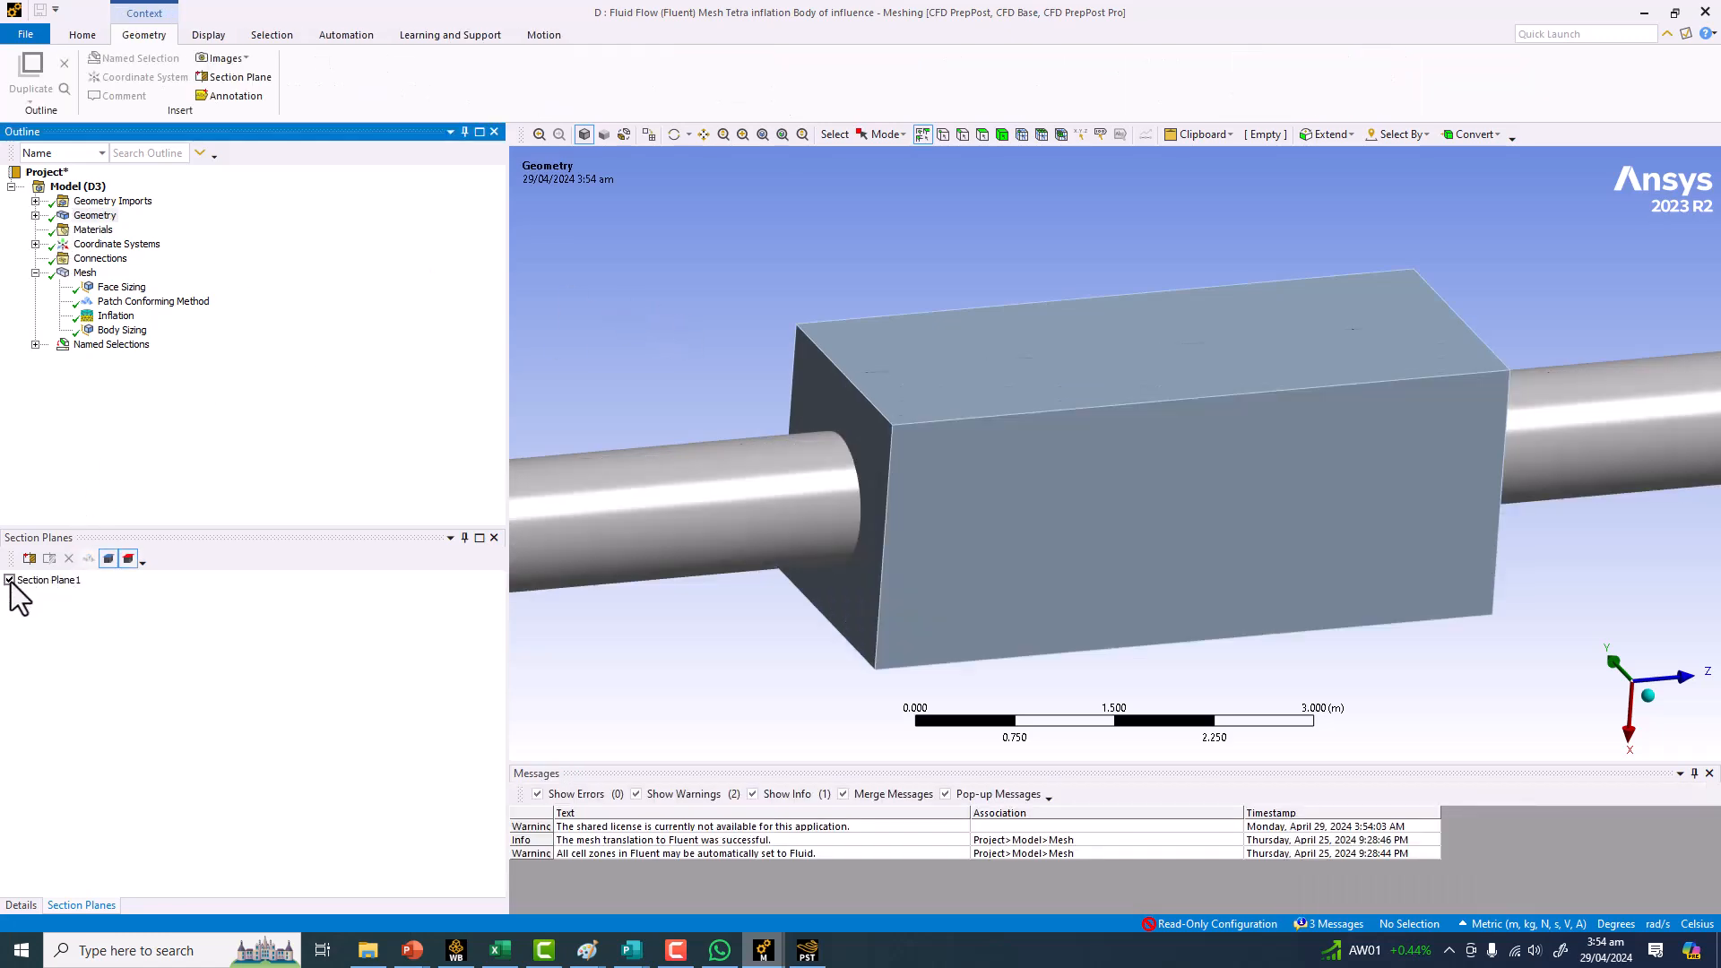
pyautogui.moveTo(762, 951)
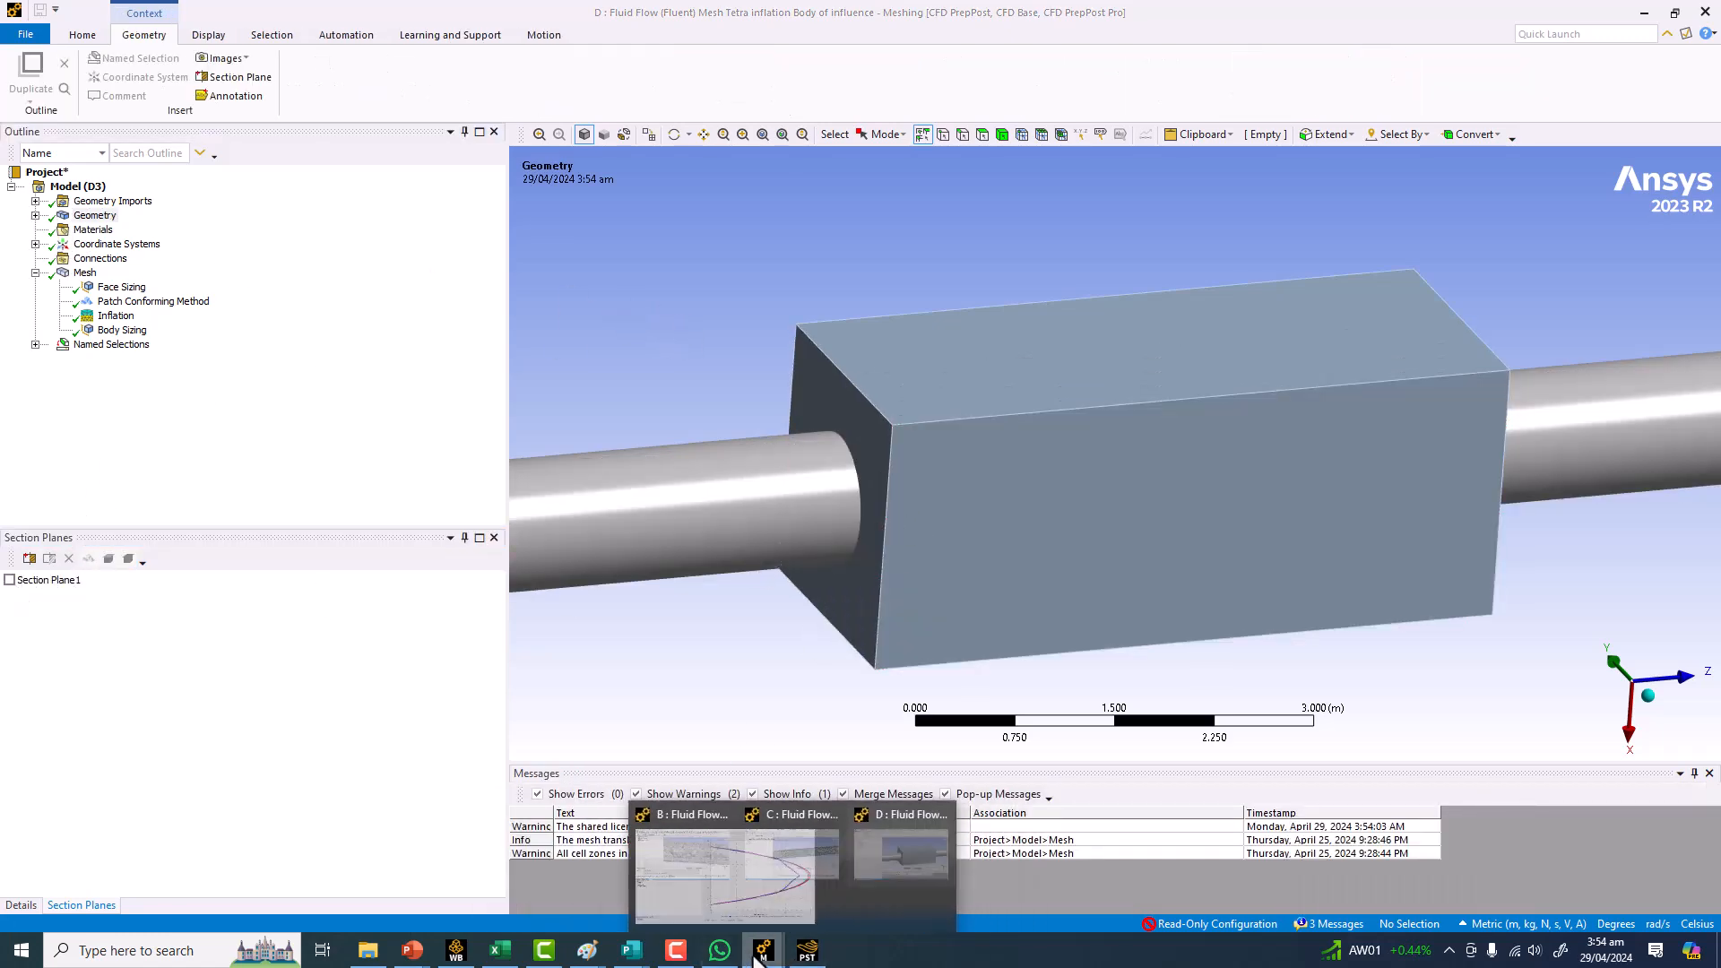
# Return to the Sphere of influence meshing window, turn off Section Plane1 and inspect its Body Sizing control.
pyautogui.click(768, 905)
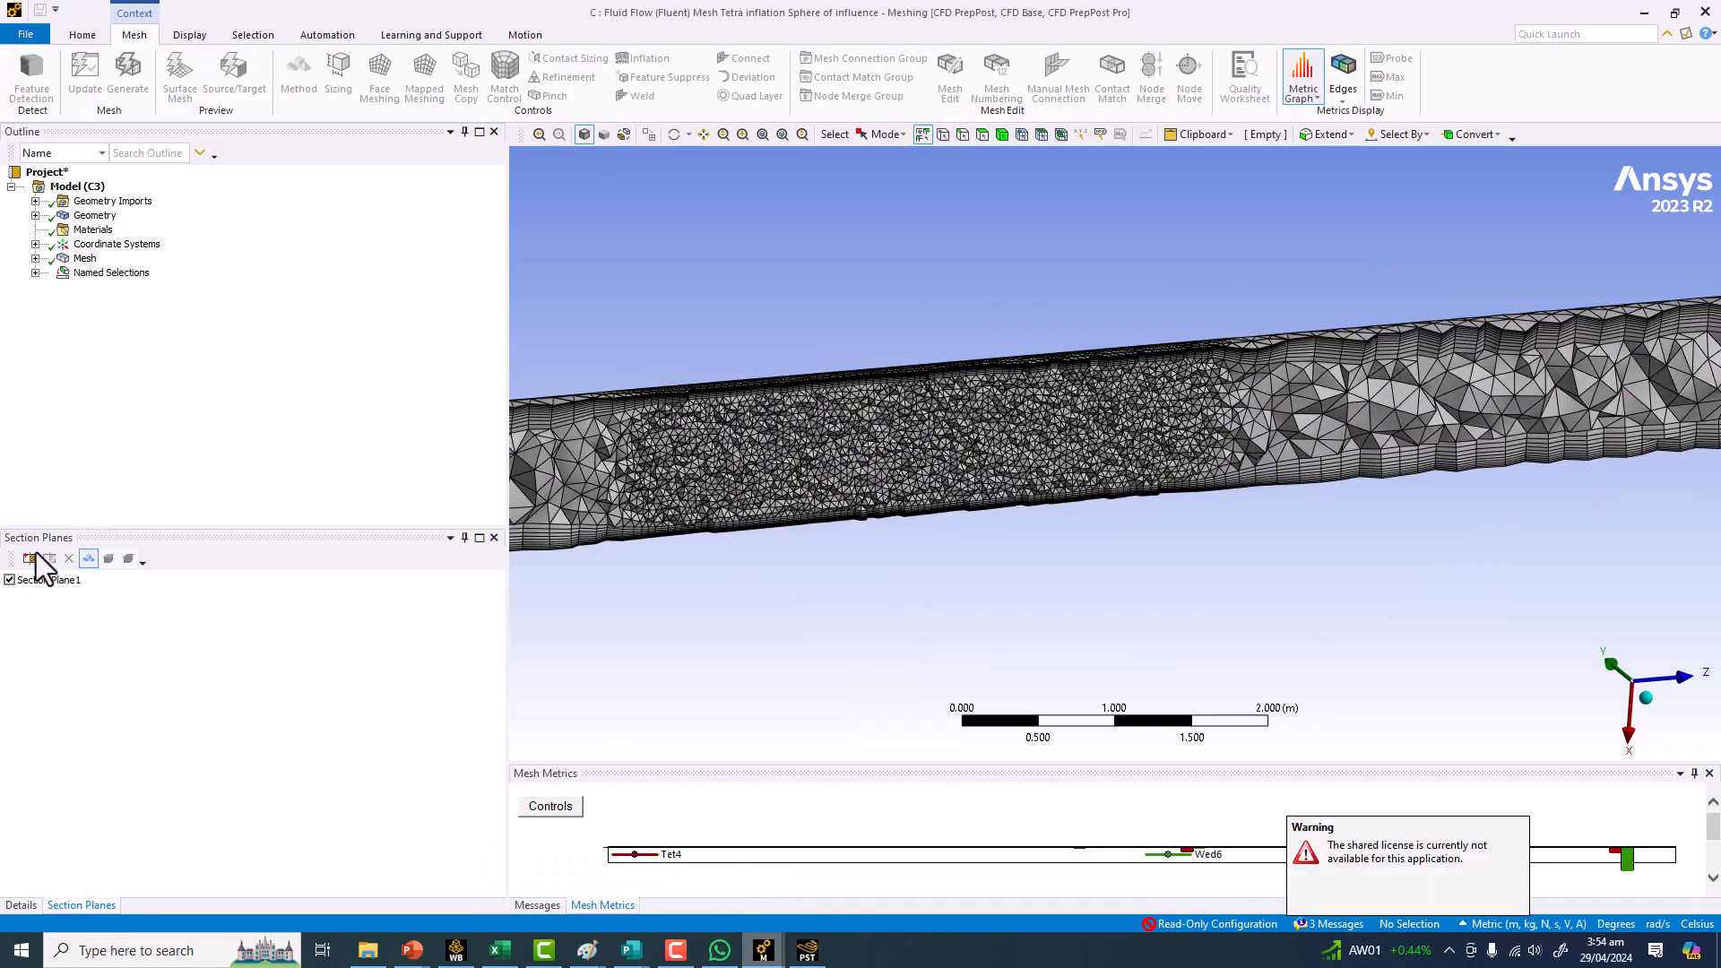
pyautogui.click(9, 580)
pyautogui.click(35, 258)
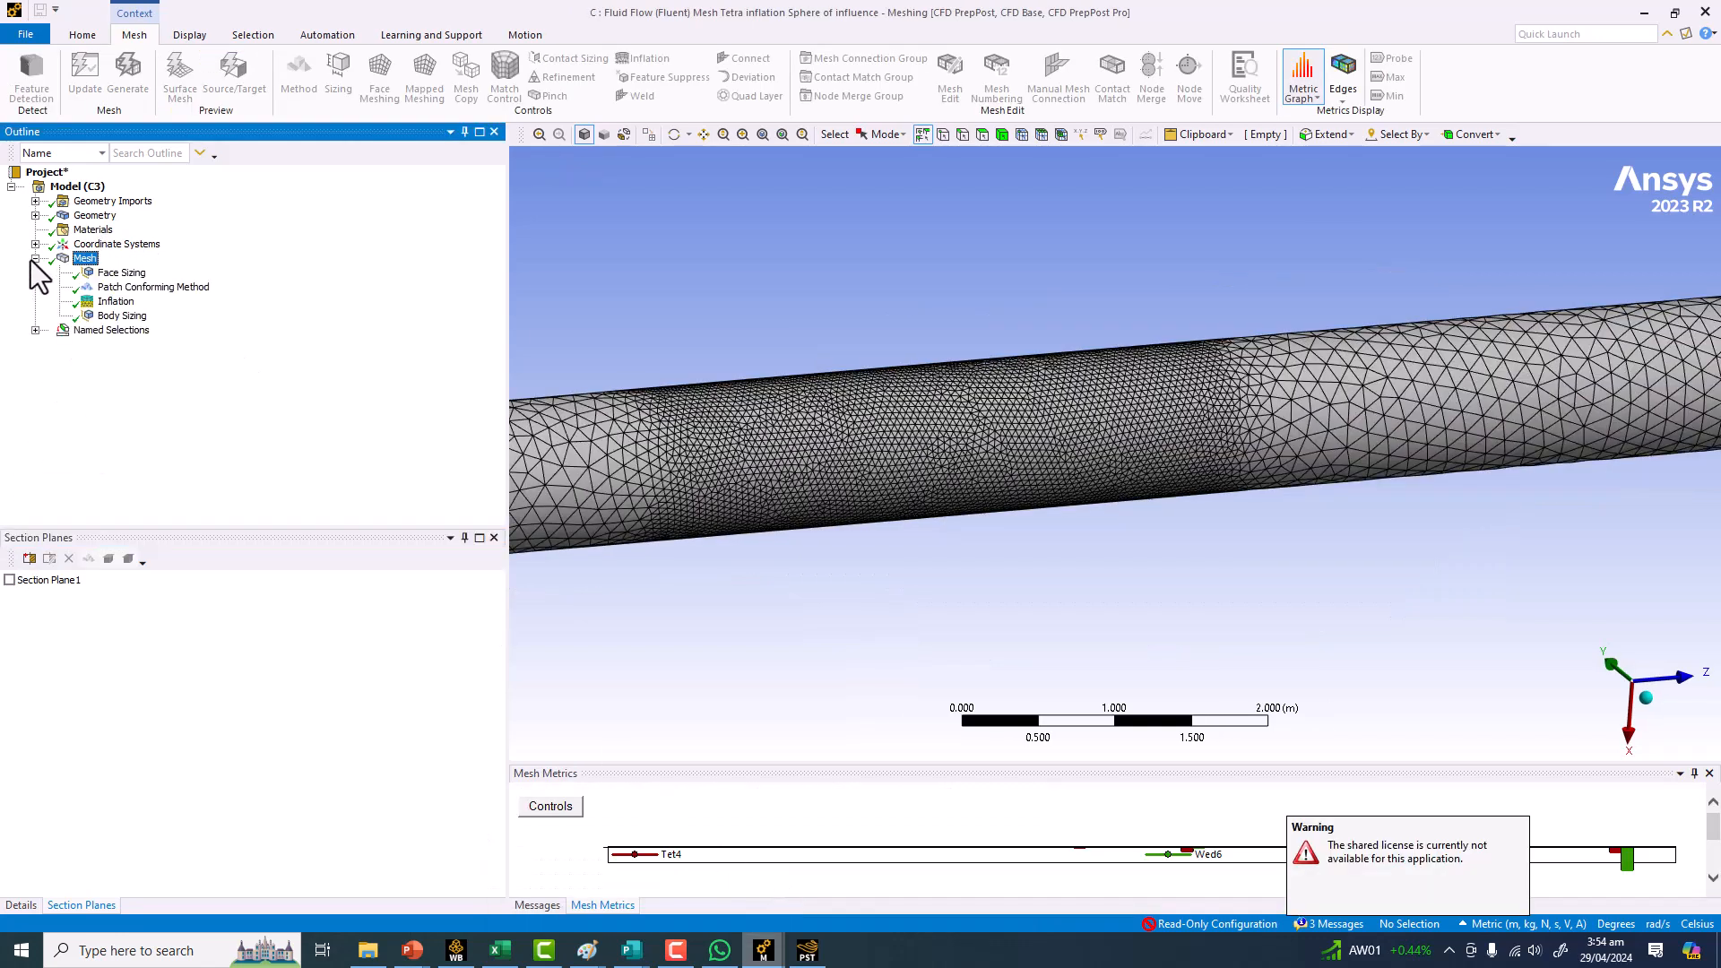
pyautogui.click(117, 316)
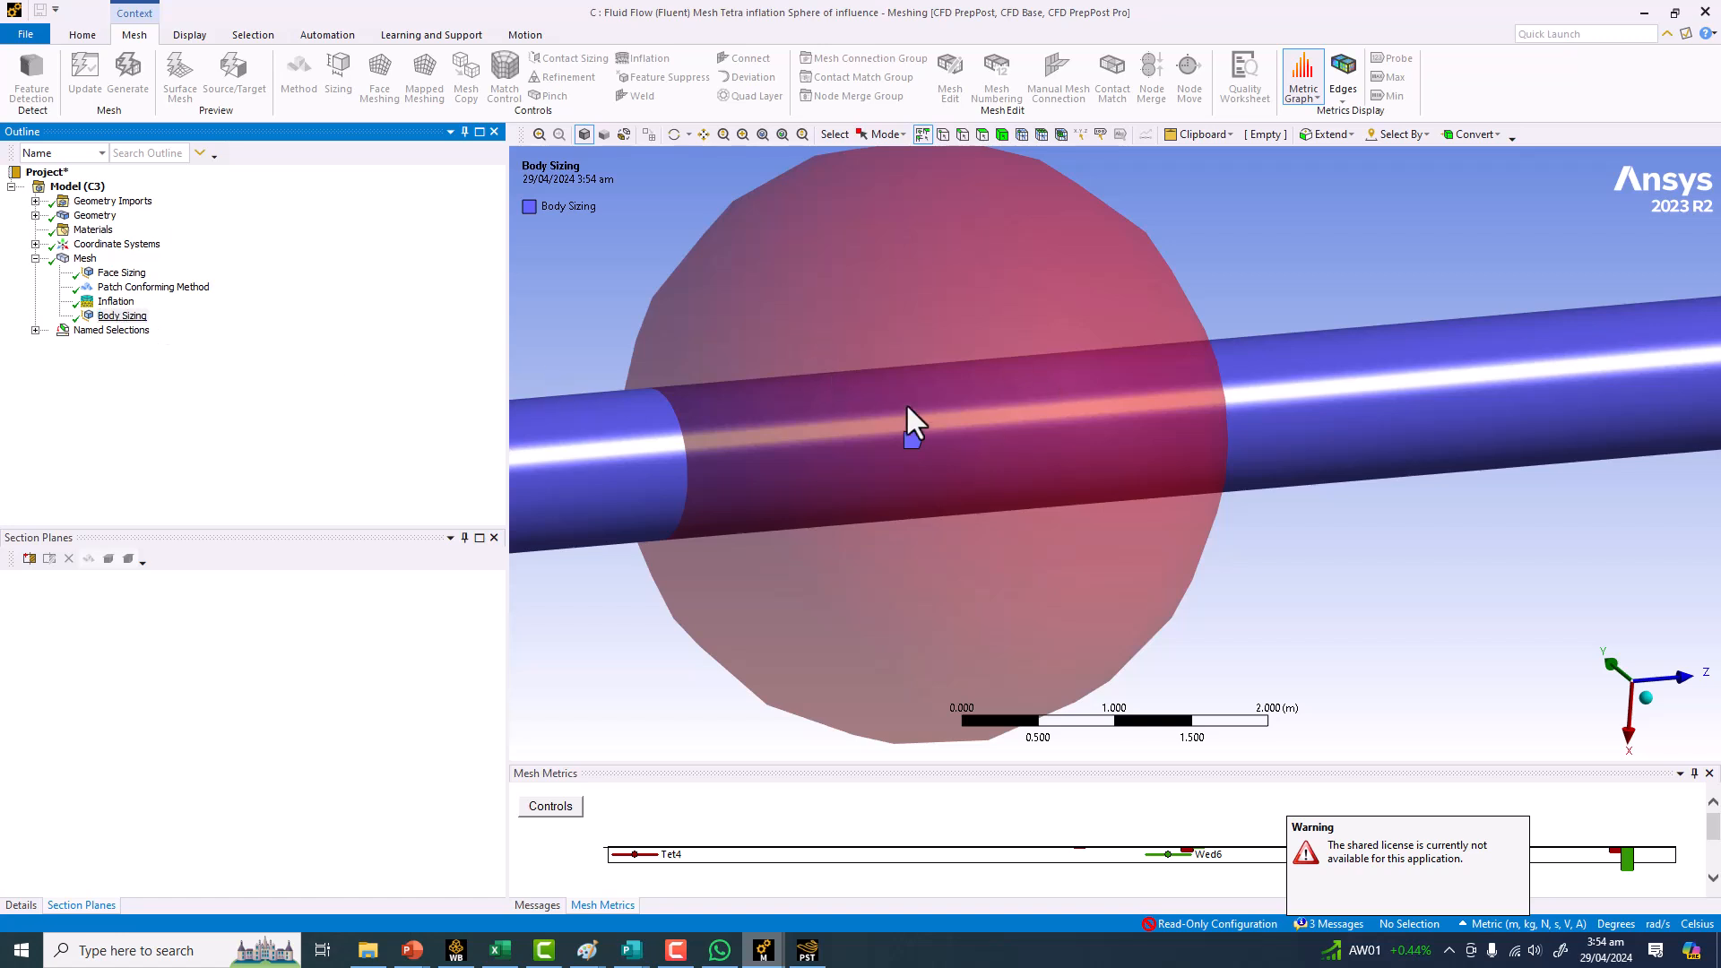
pyautogui.click(85, 258)
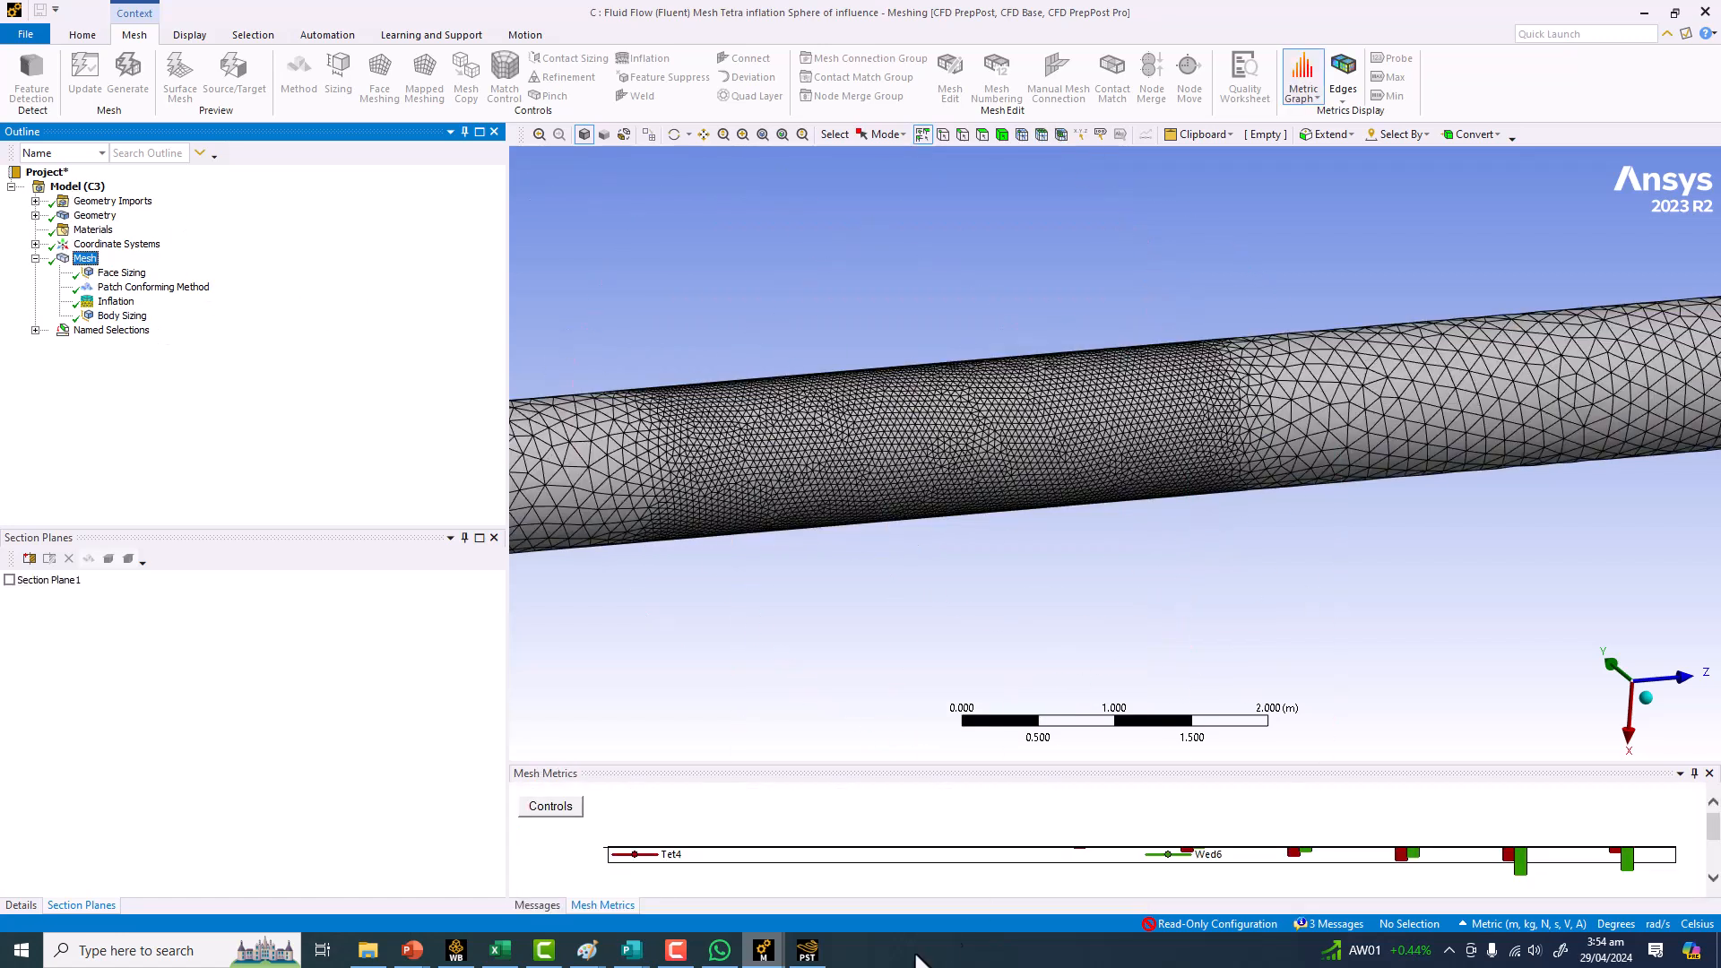
# Switch to CFD-Post and calculate the mesh information for the Fluid Flow Fluent Mesh Tetra inflation case.
pyautogui.click(811, 953)
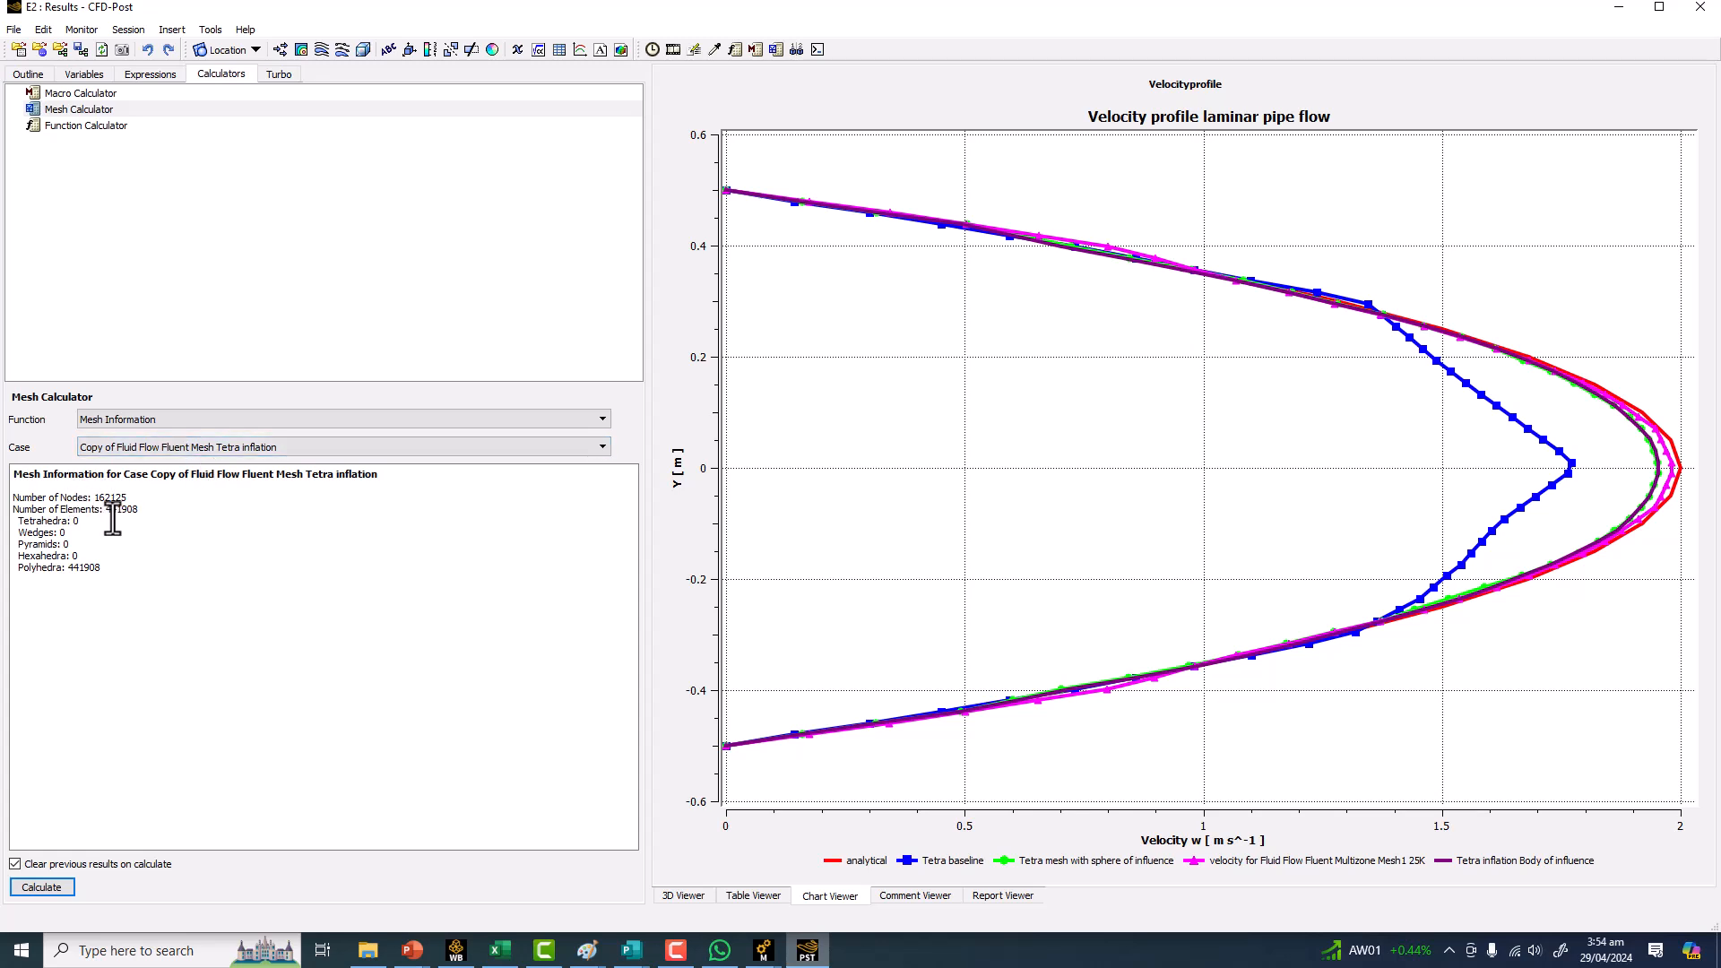
pyautogui.click(217, 448)
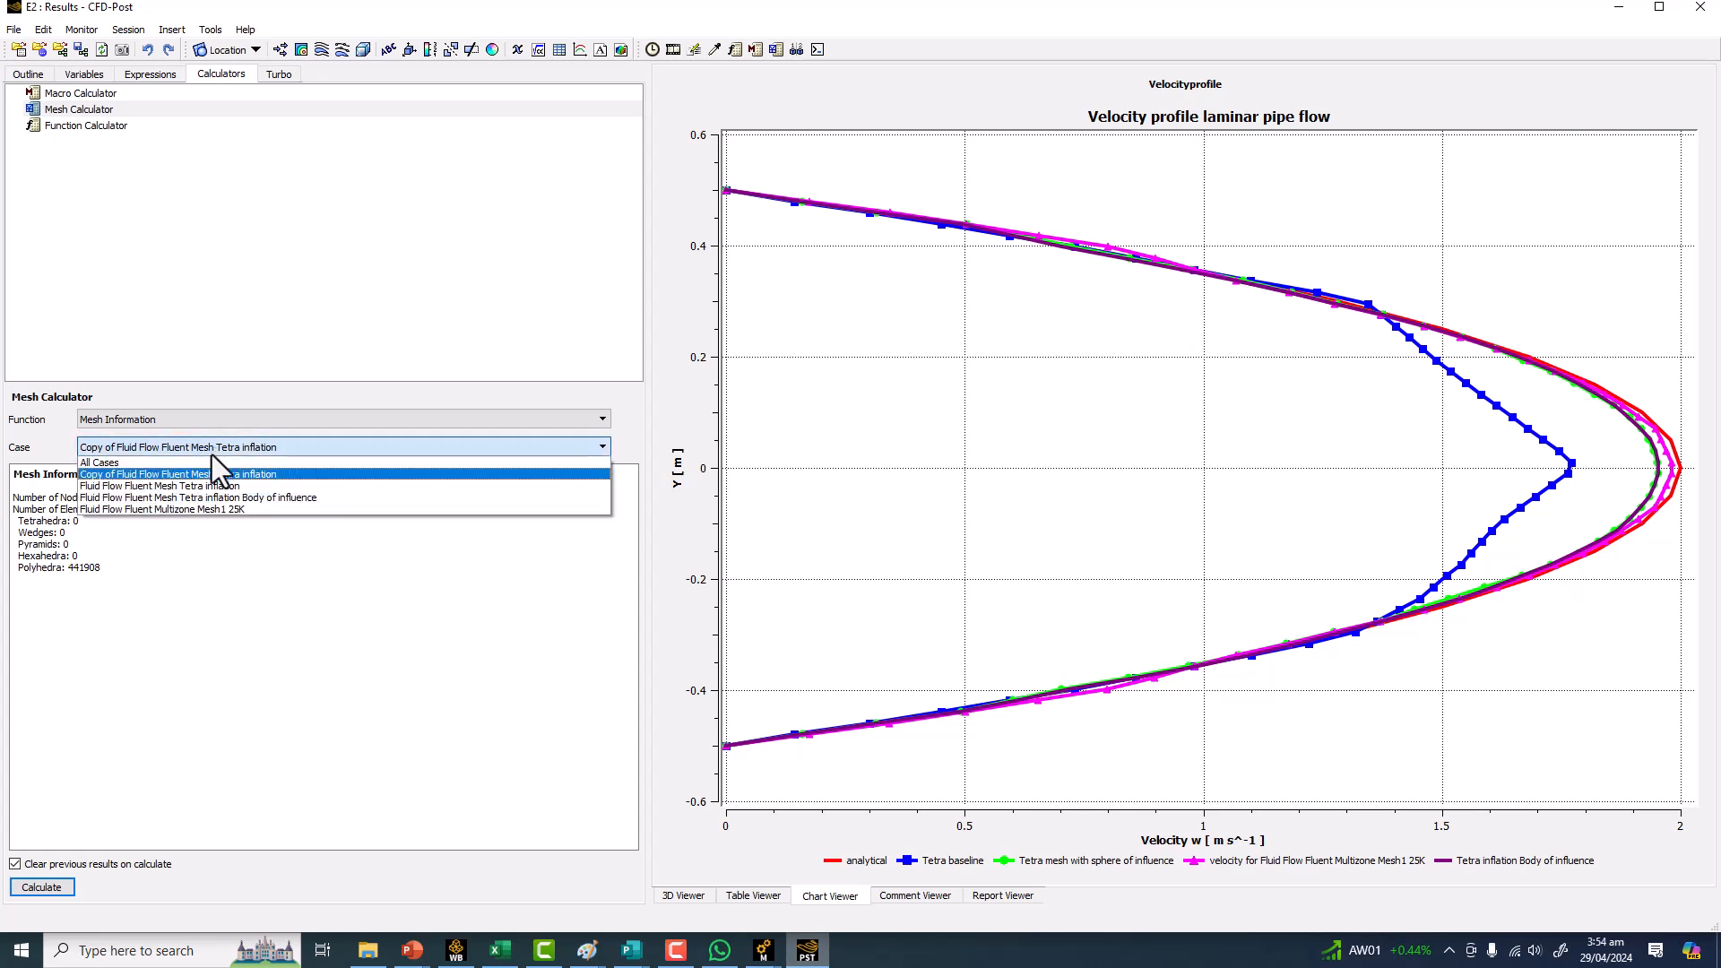
pyautogui.click(210, 486)
pyautogui.click(41, 888)
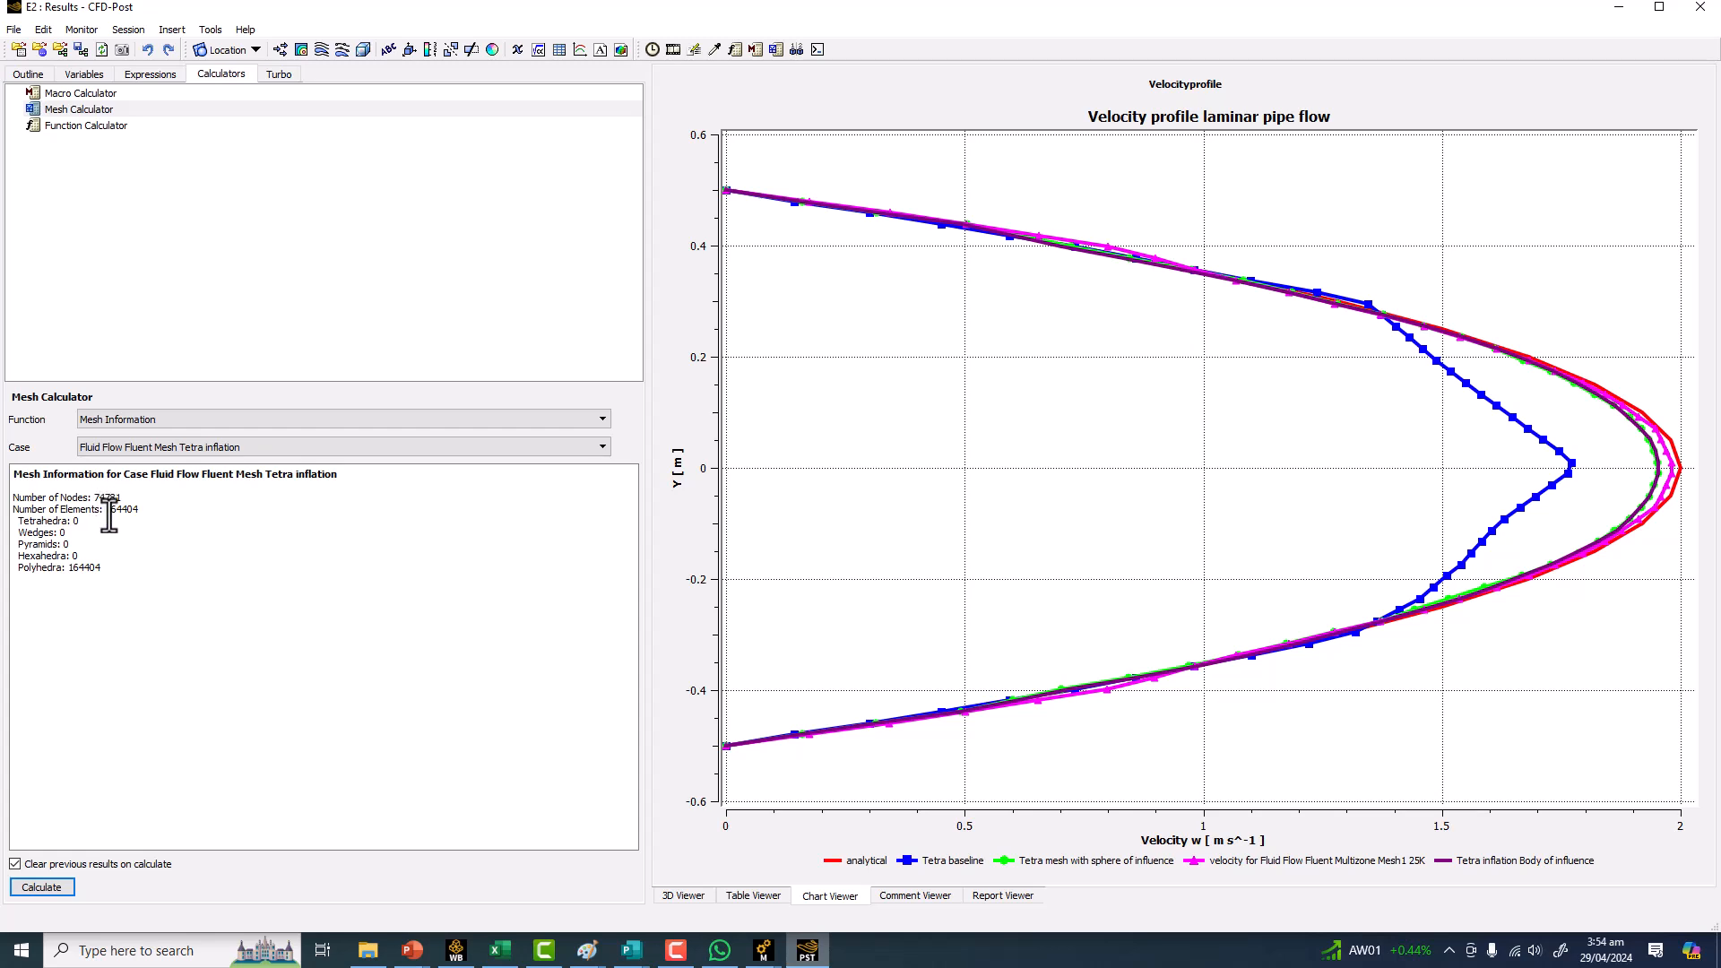
# Calculate the mesh information for the Fluid Flow Fluent Mesh Tetra inflation Body of influence case.
pyautogui.click(186, 448)
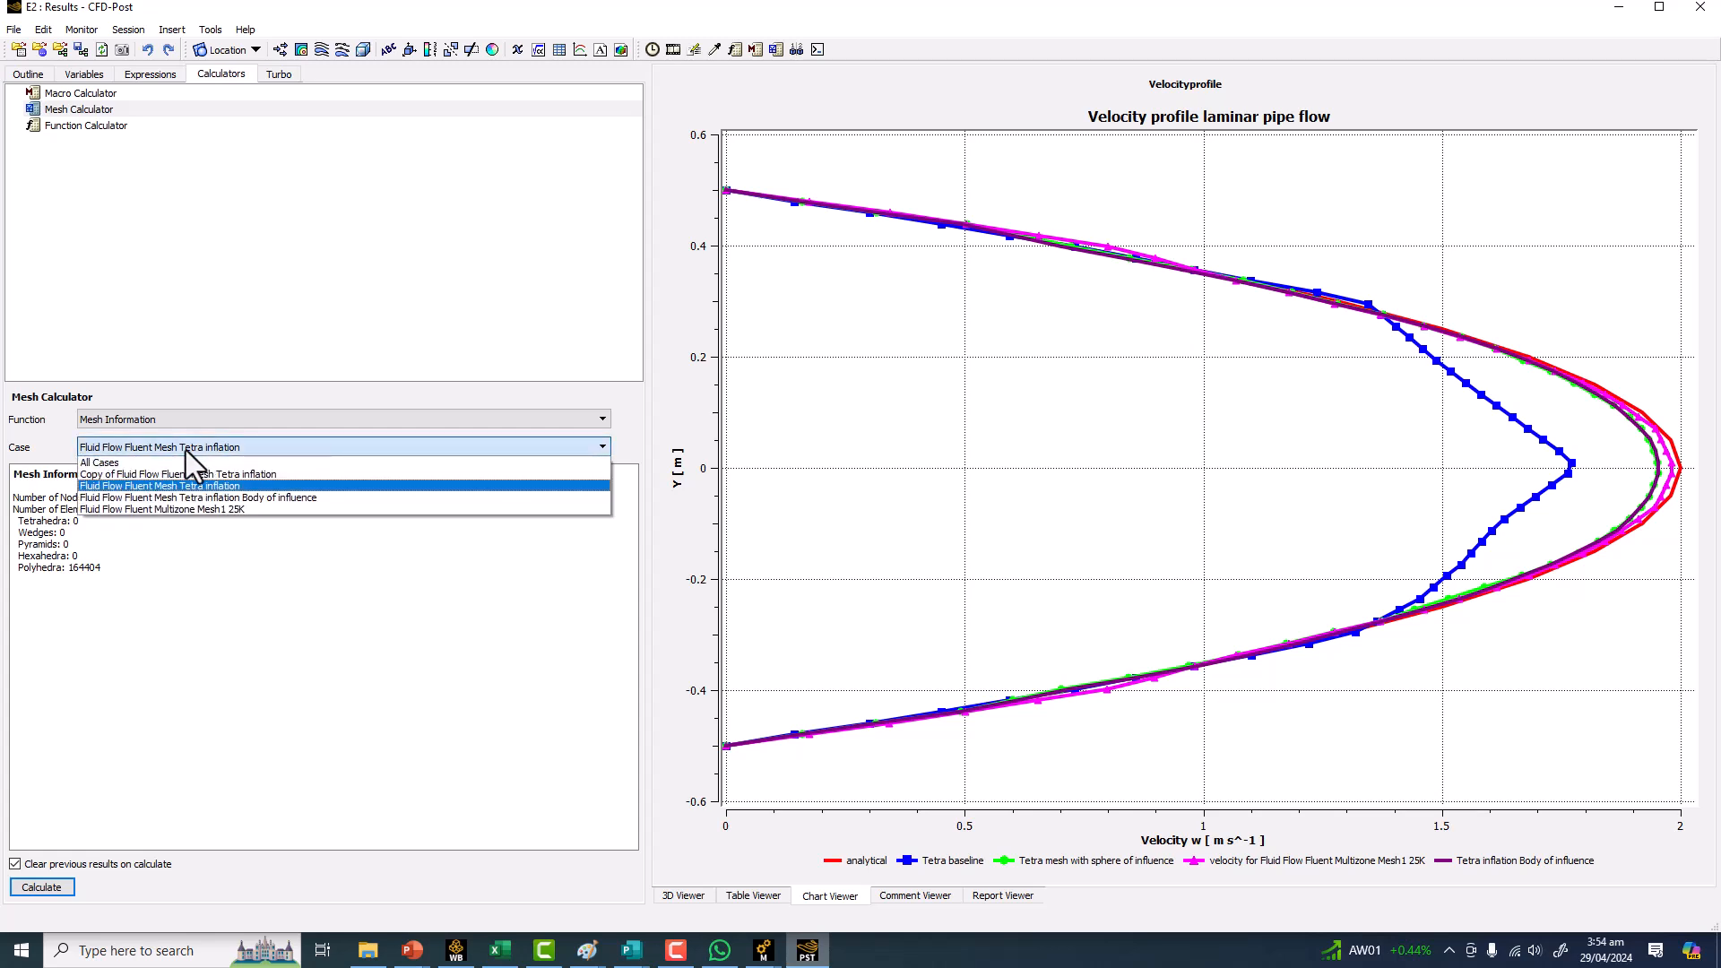
pyautogui.click(185, 498)
pyautogui.click(41, 887)
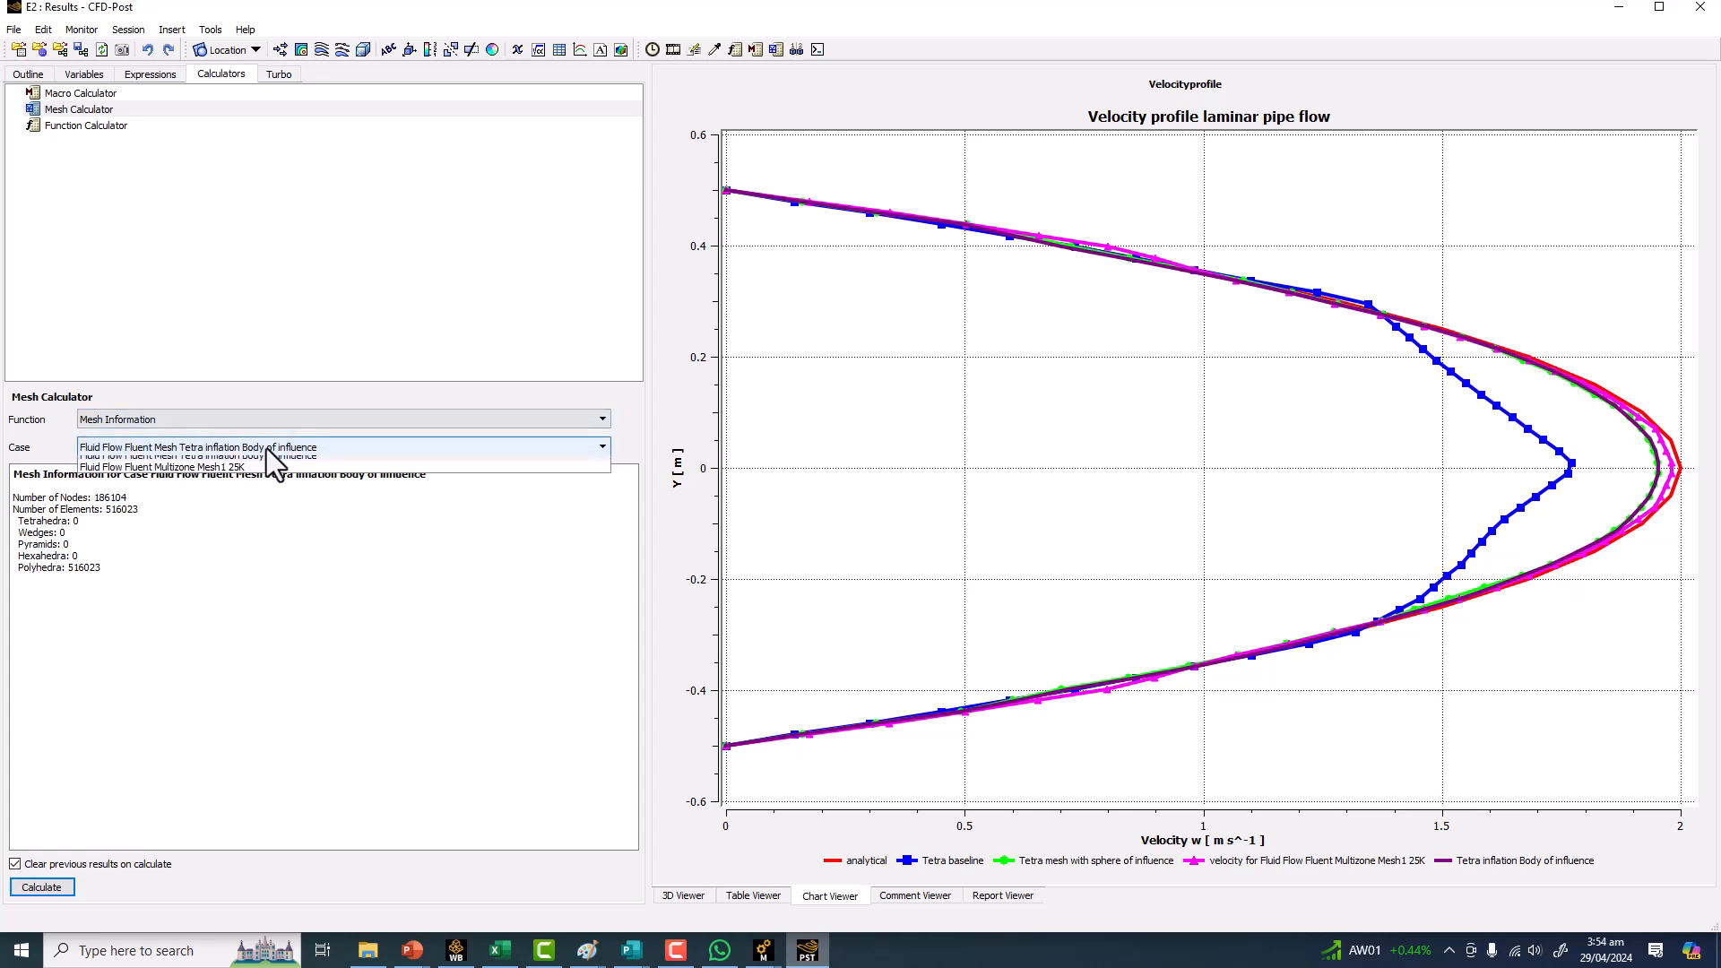
# Calculate the mesh information for the Copy of Fluid Flow Fluent Mesh Tetra inflation case.
pyautogui.click(266, 448)
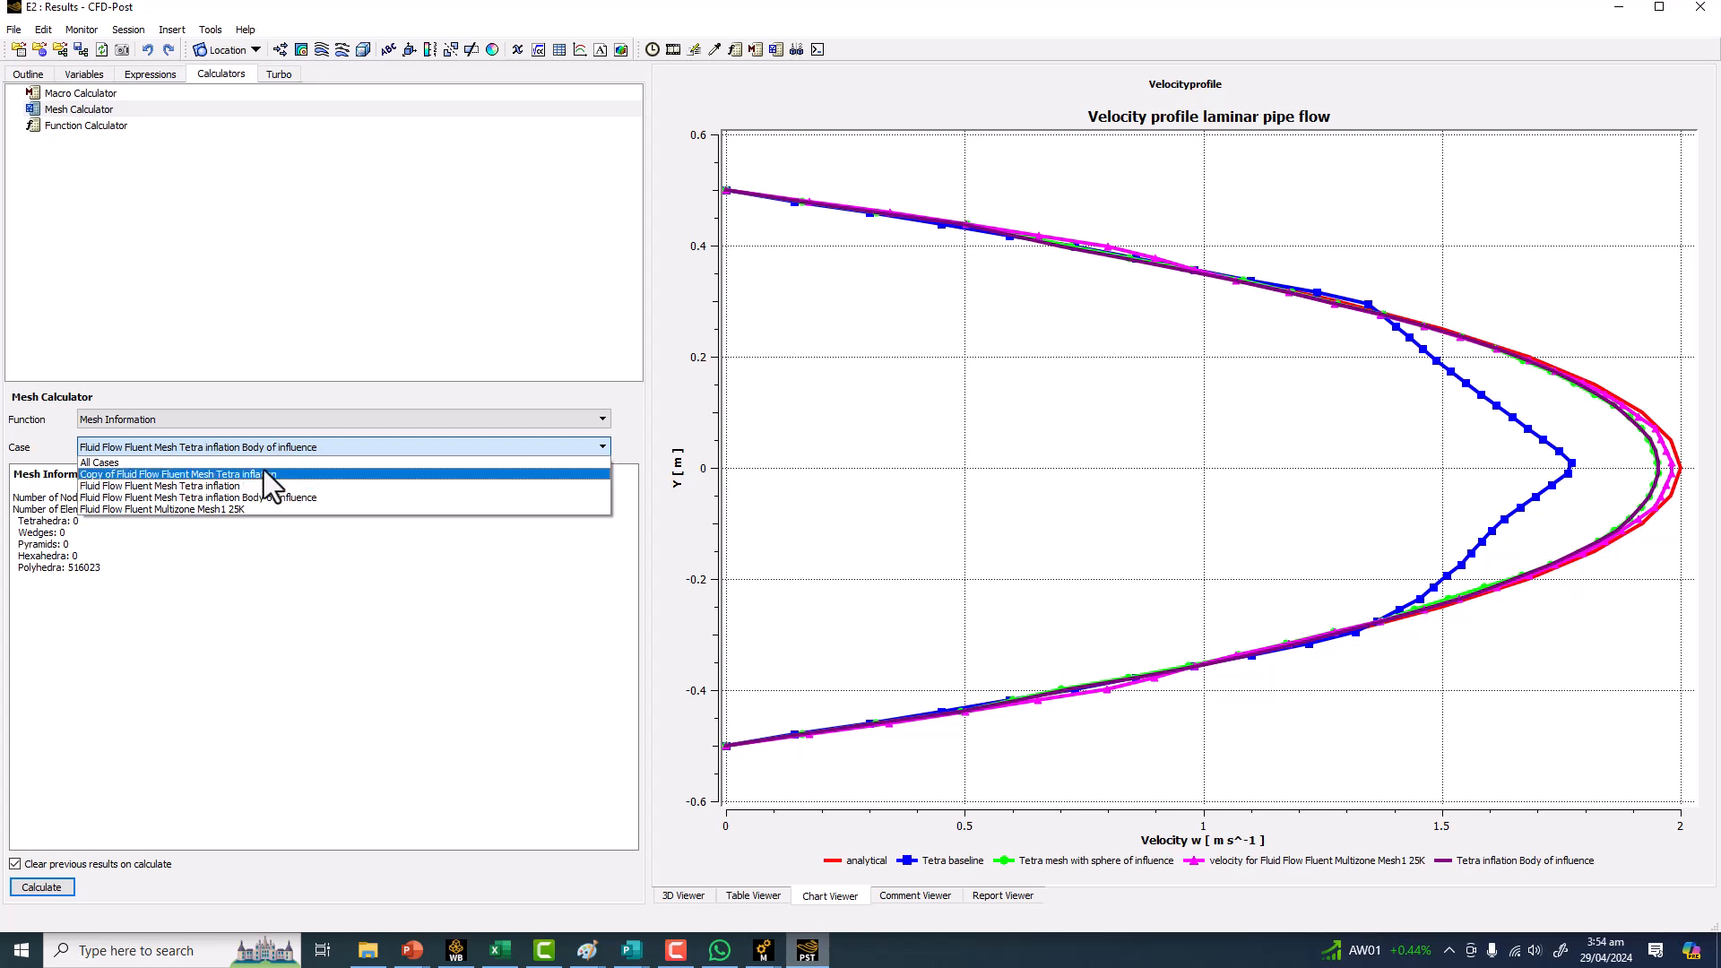
pyautogui.click(266, 475)
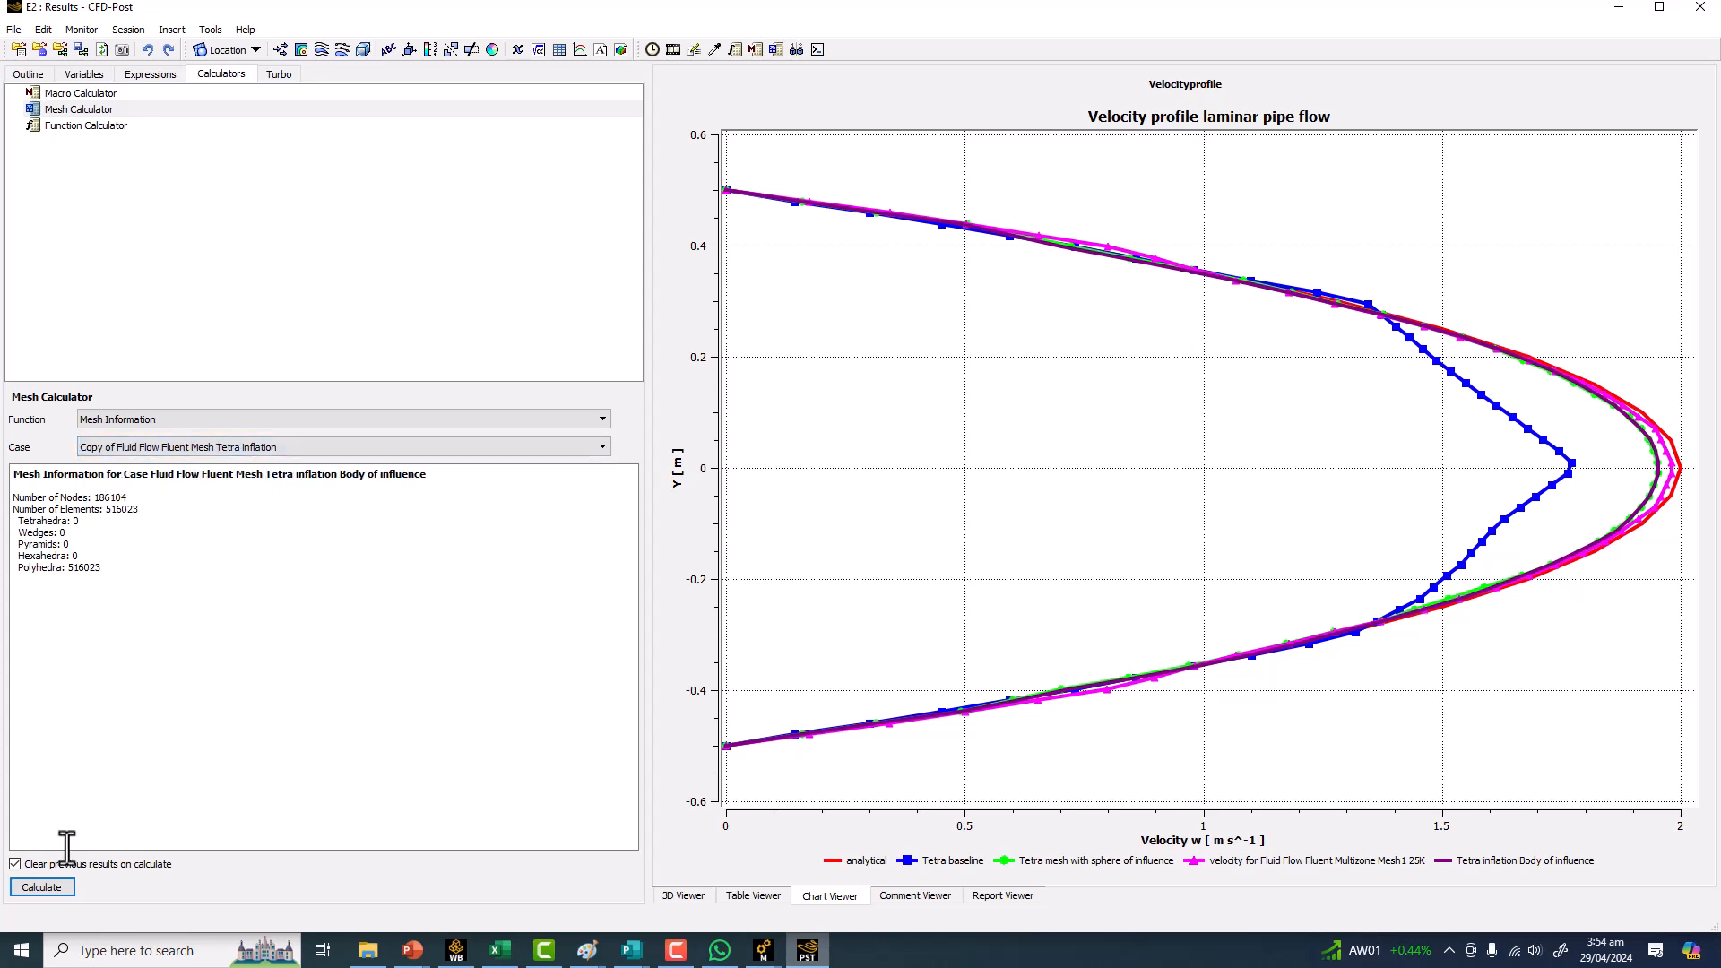
pyautogui.click(41, 888)
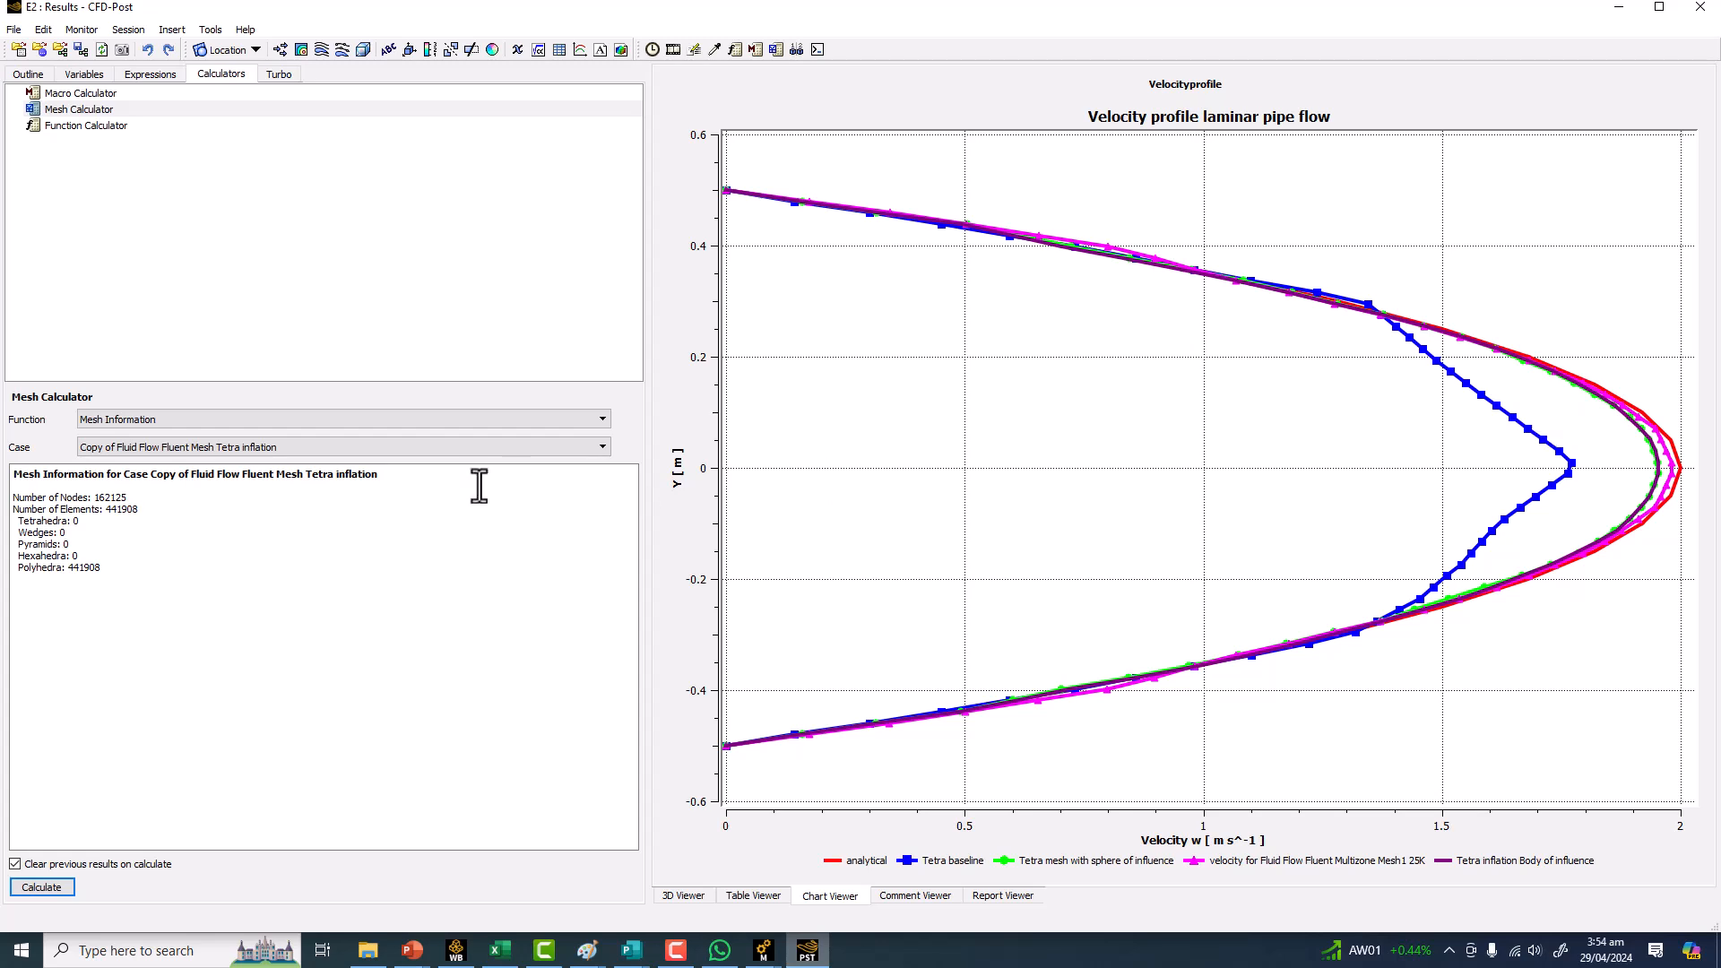
# Calculate the mesh information for the Fluid Flow Fluent Multizone Mesh1 25K case.
pyautogui.click(242, 448)
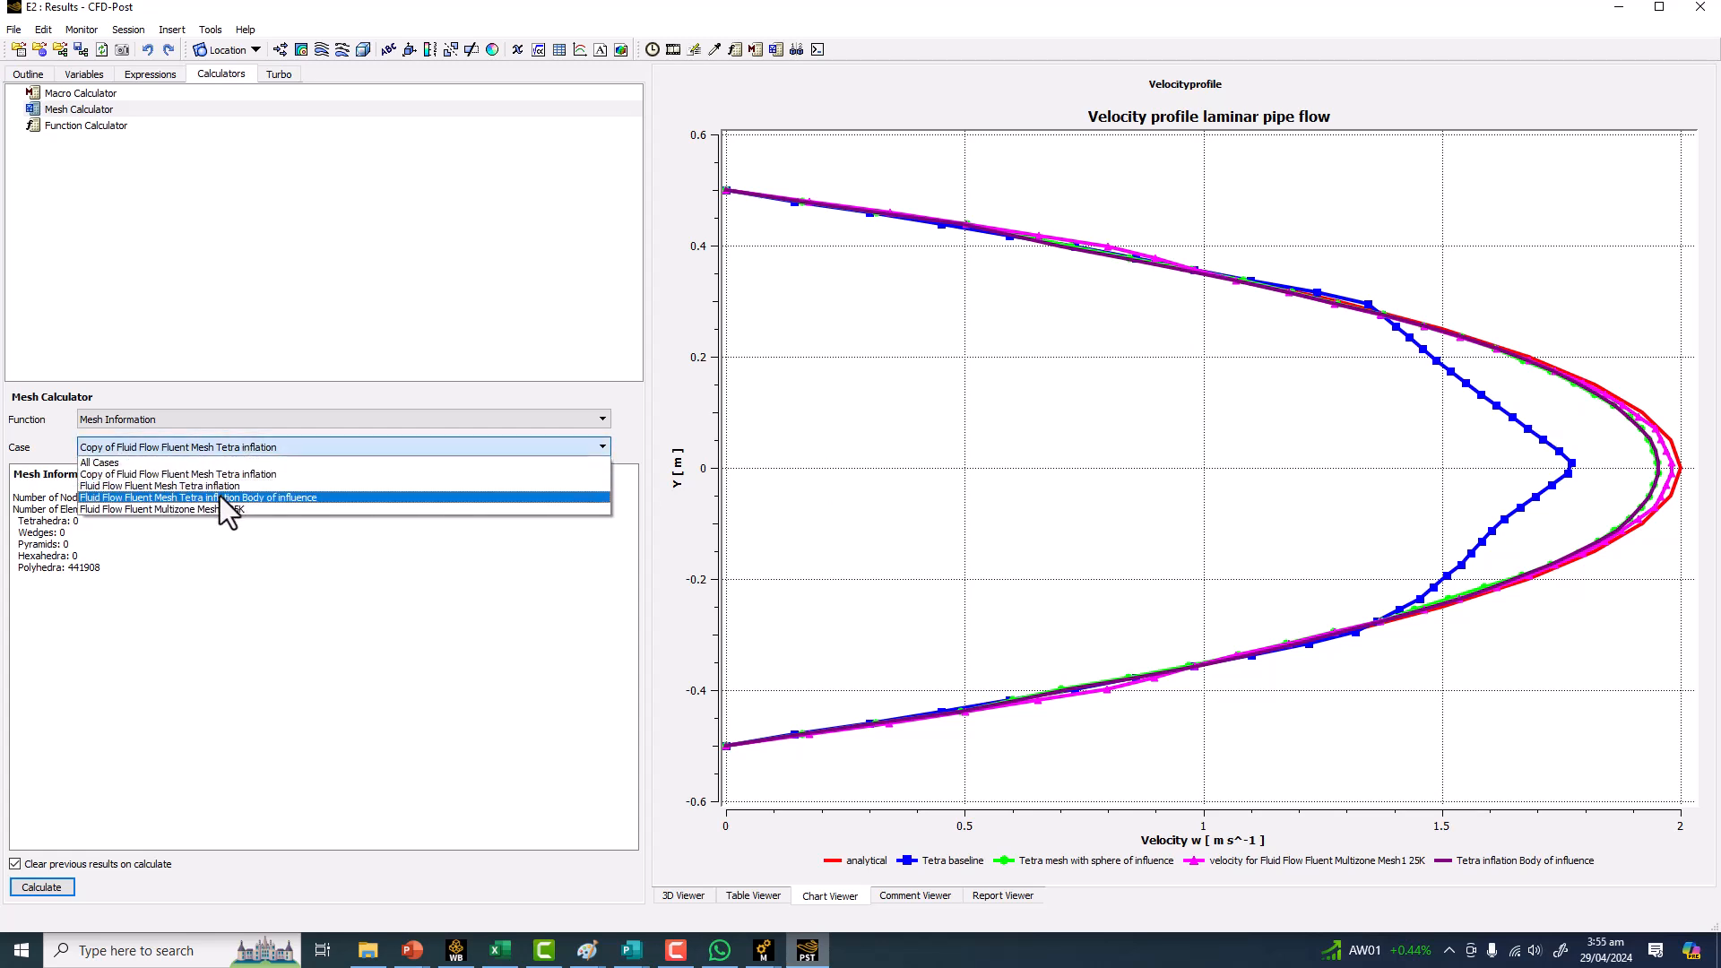
pyautogui.click(1654, 465)
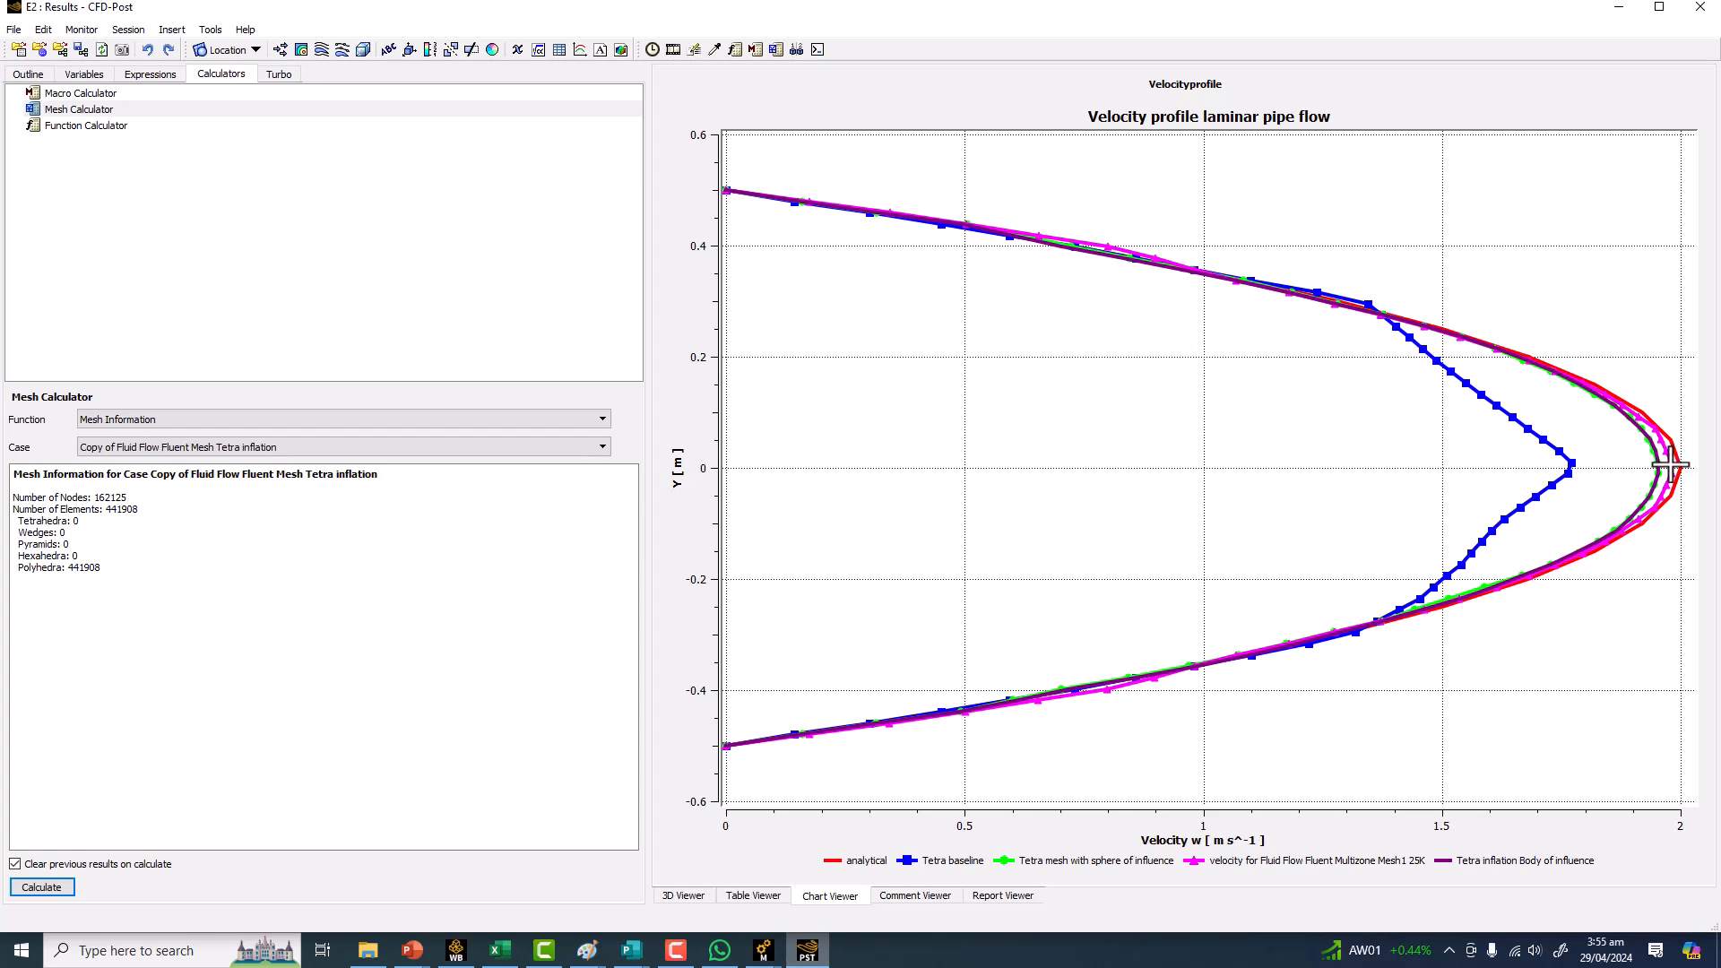
pyautogui.click(236, 442)
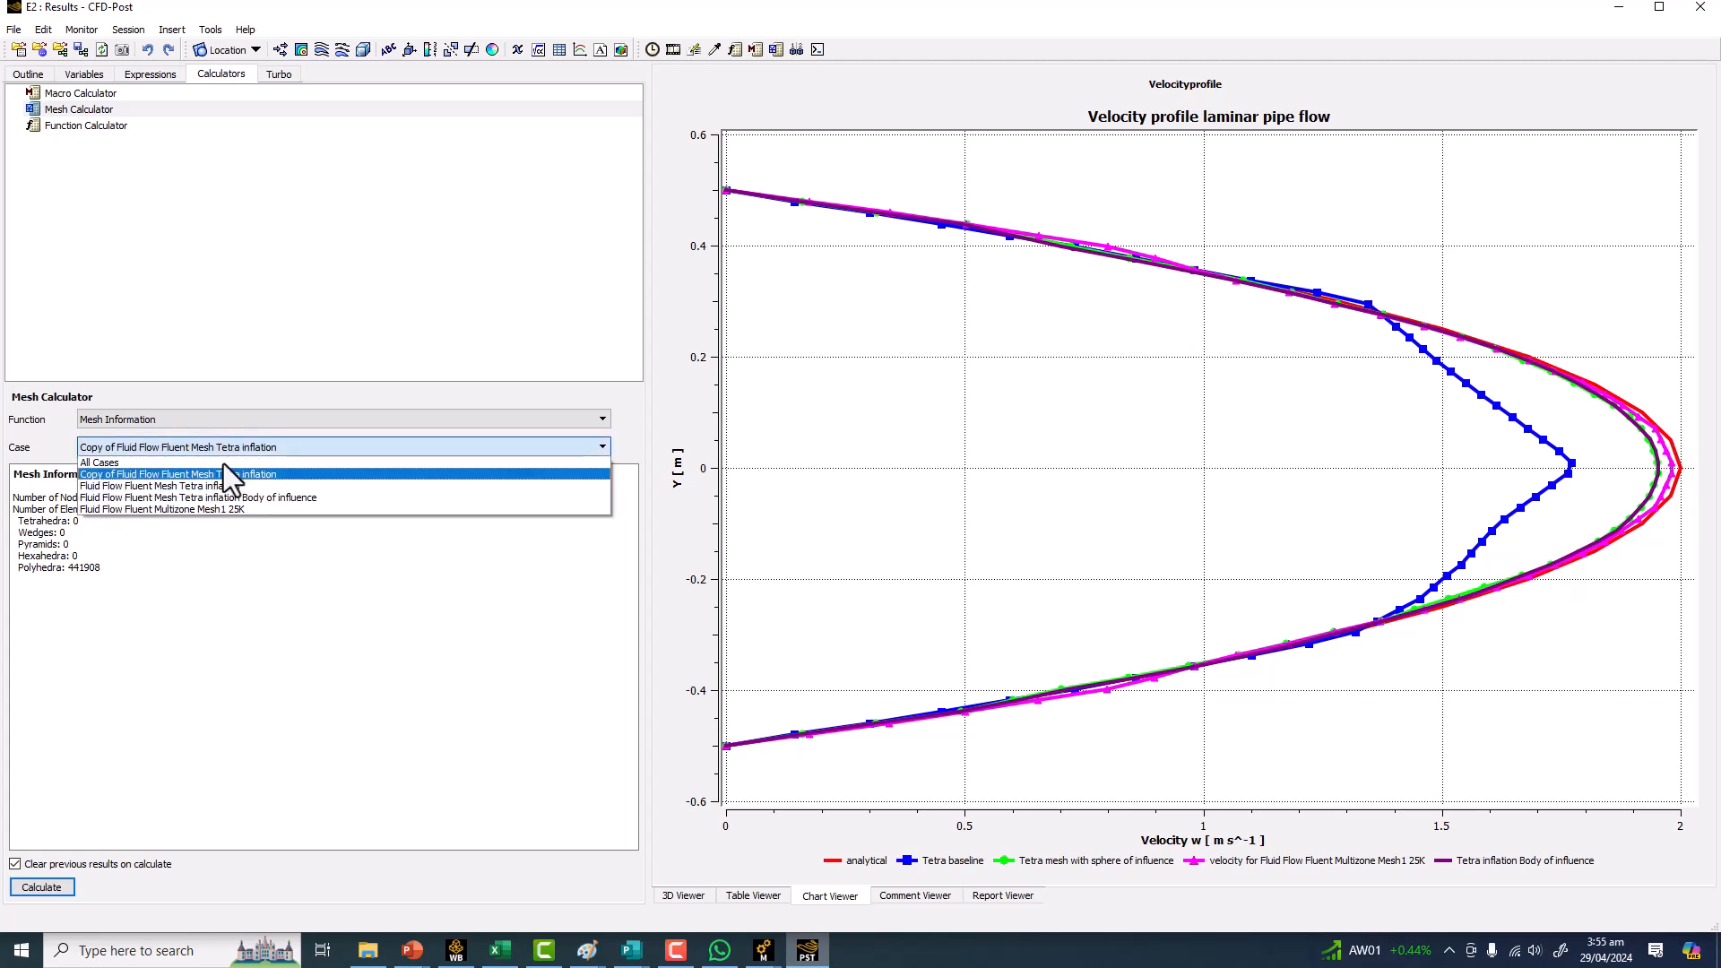
pyautogui.click(190, 510)
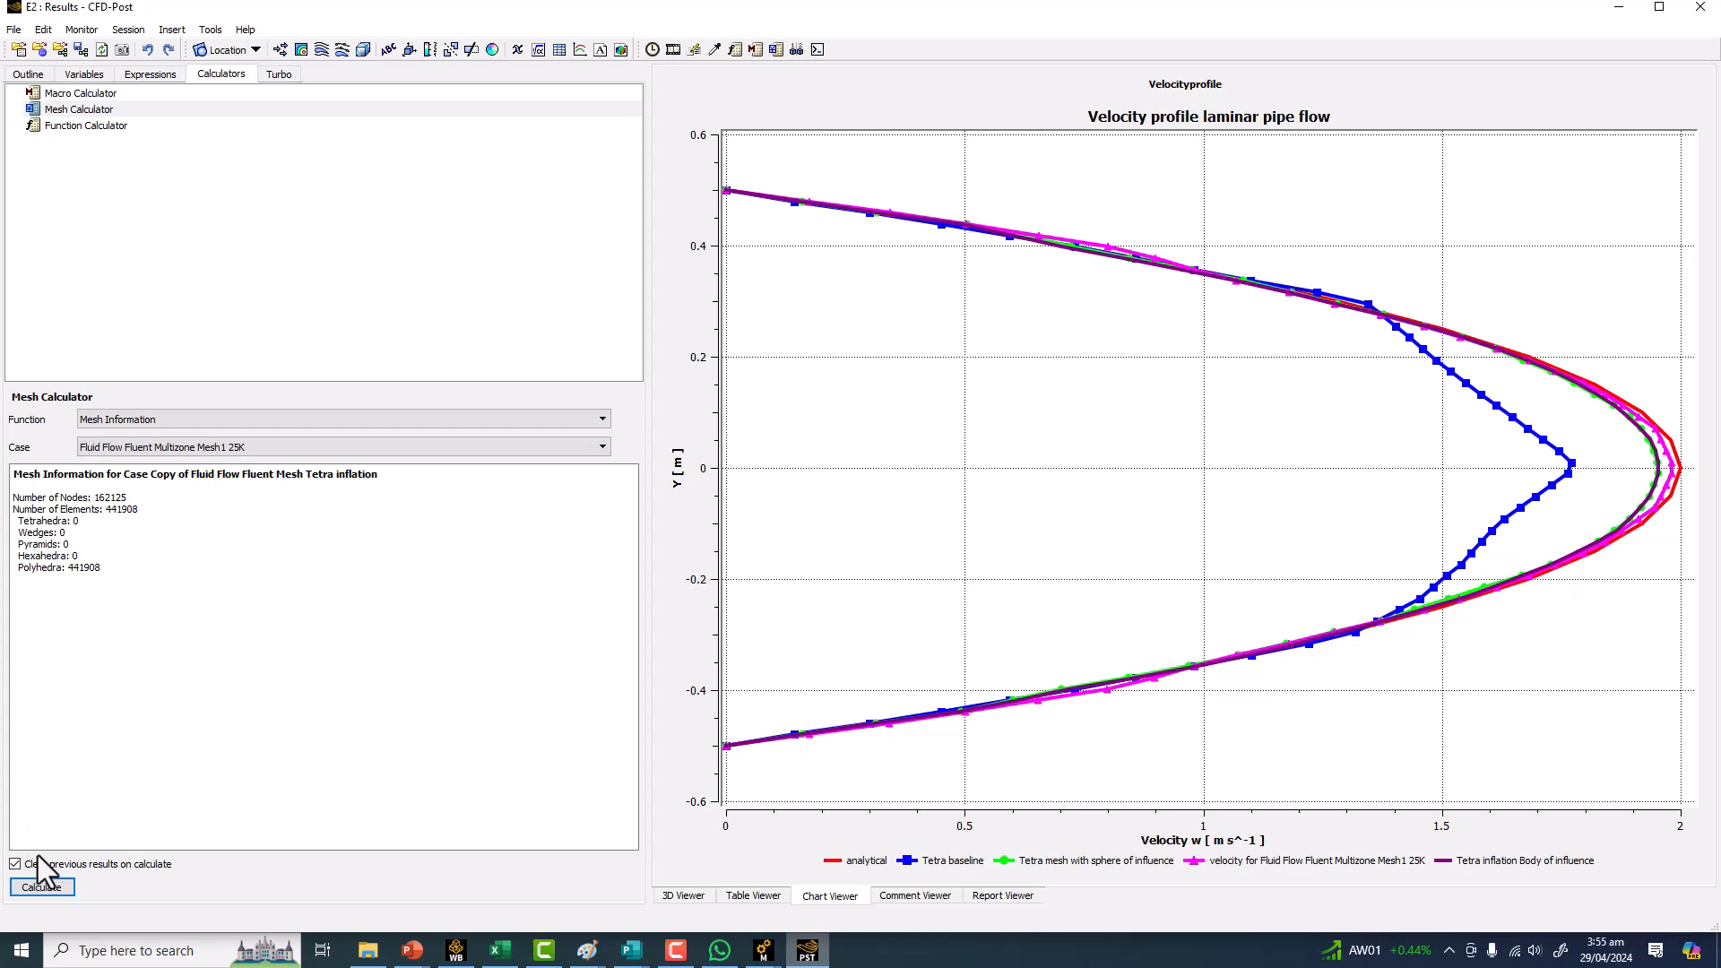
pyautogui.click(42, 887)
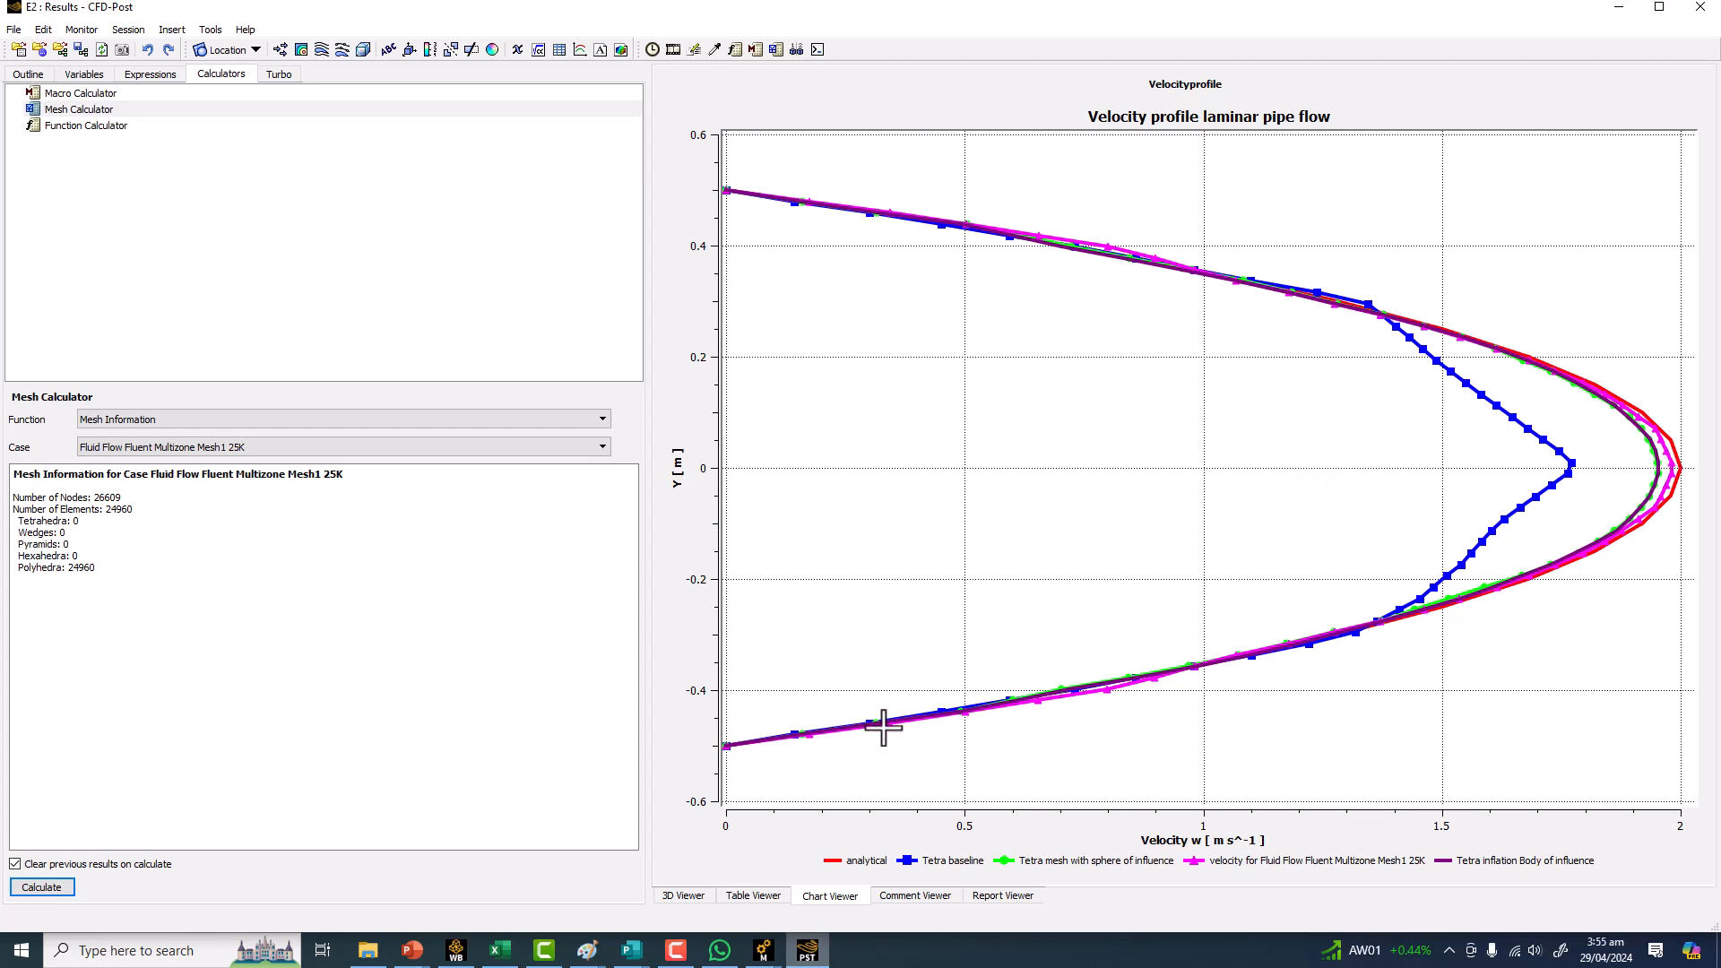
# Switch to Workbench and scroll through the project schematic to review the remaining analysis systems.
pyautogui.moveTo(762, 952)
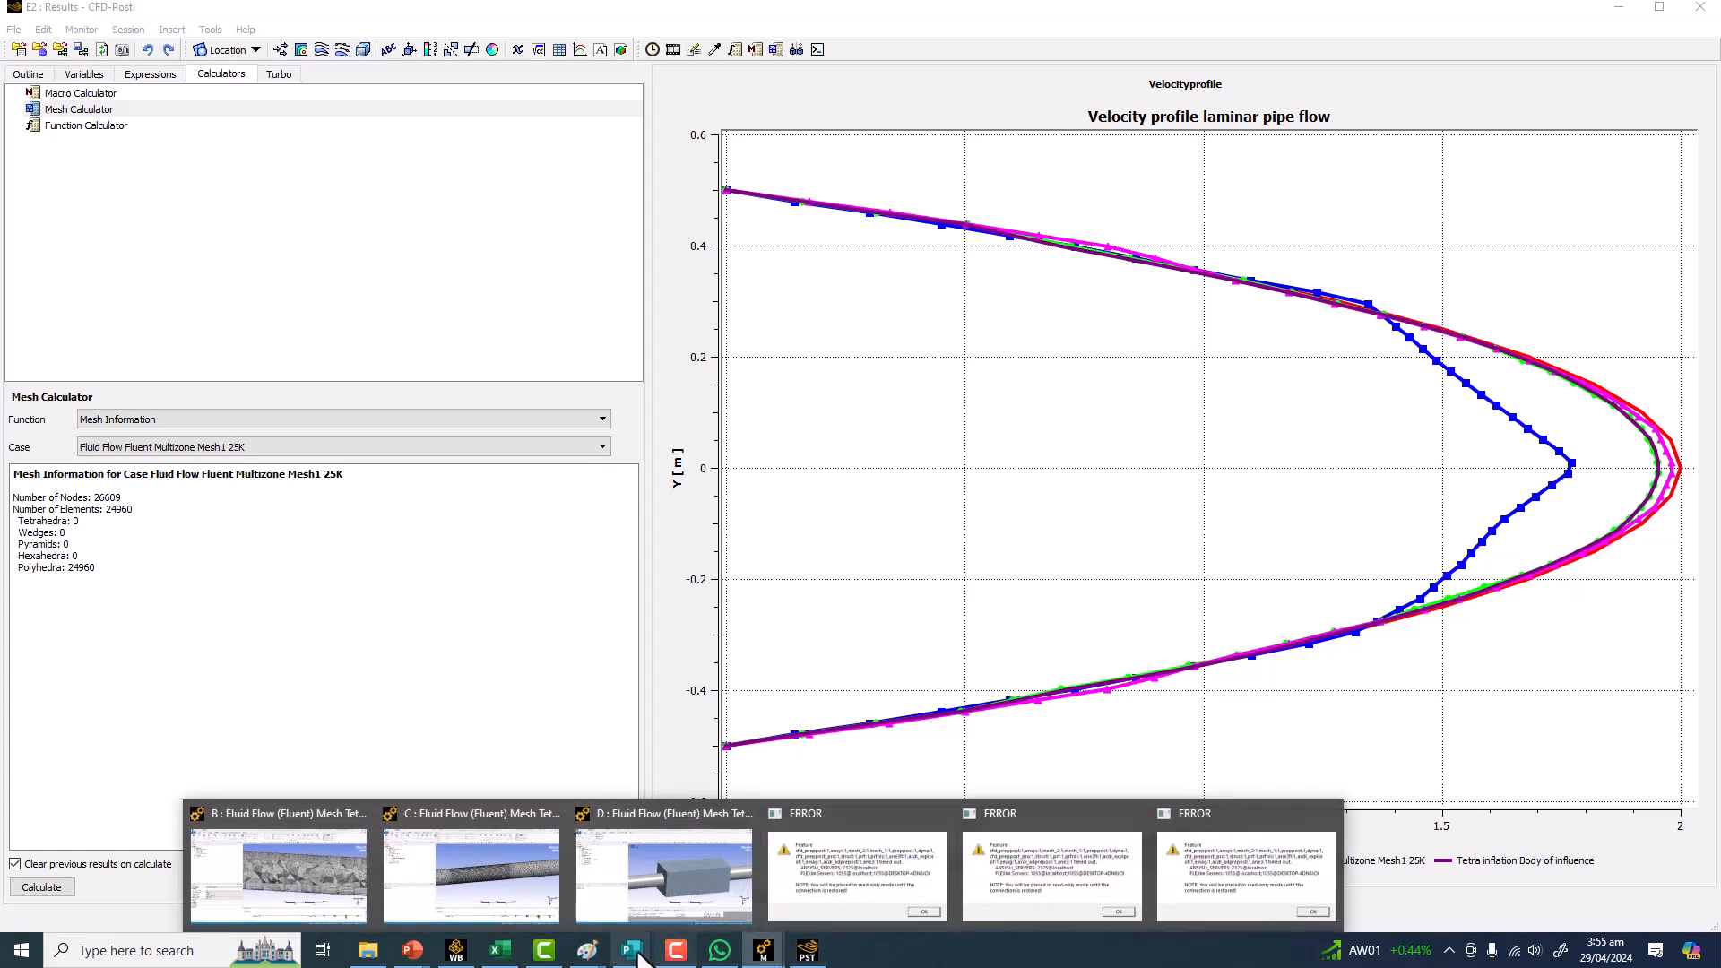
pyautogui.click(457, 950)
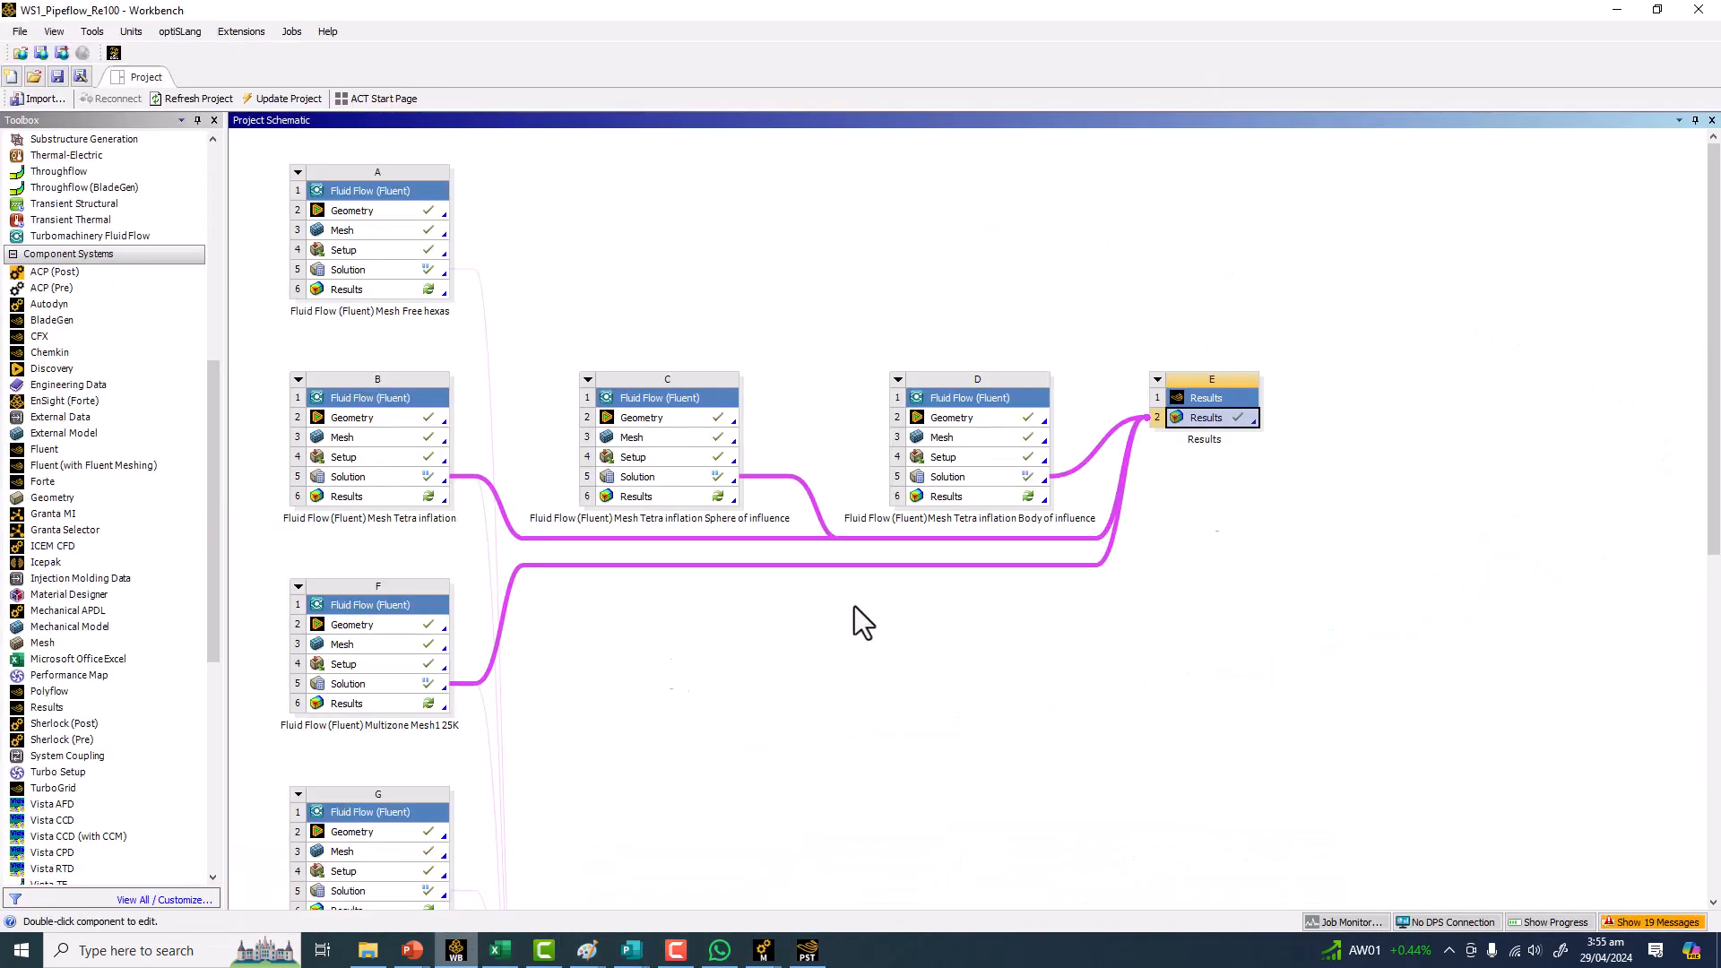
pyautogui.scroll(-3, 1715, 403)
pyautogui.moveTo(1715, 403); pyautogui.dragTo(1714, 618)
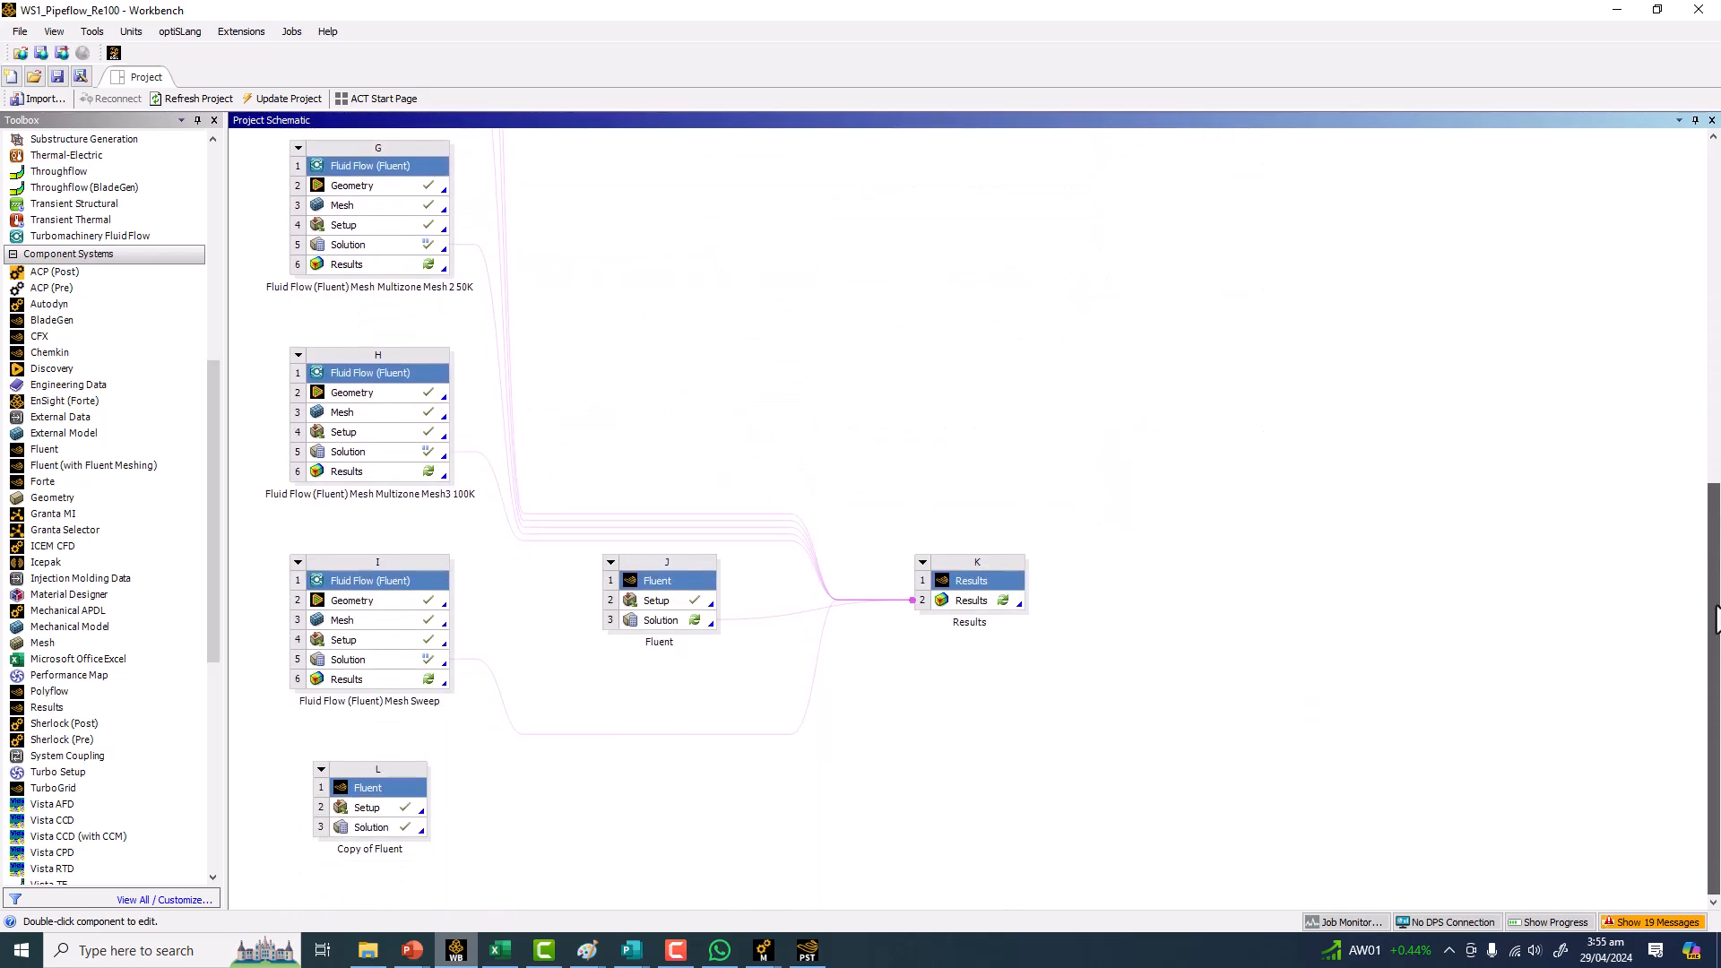
# Switch to the PowerPoint presentation.
pyautogui.click(411, 952)
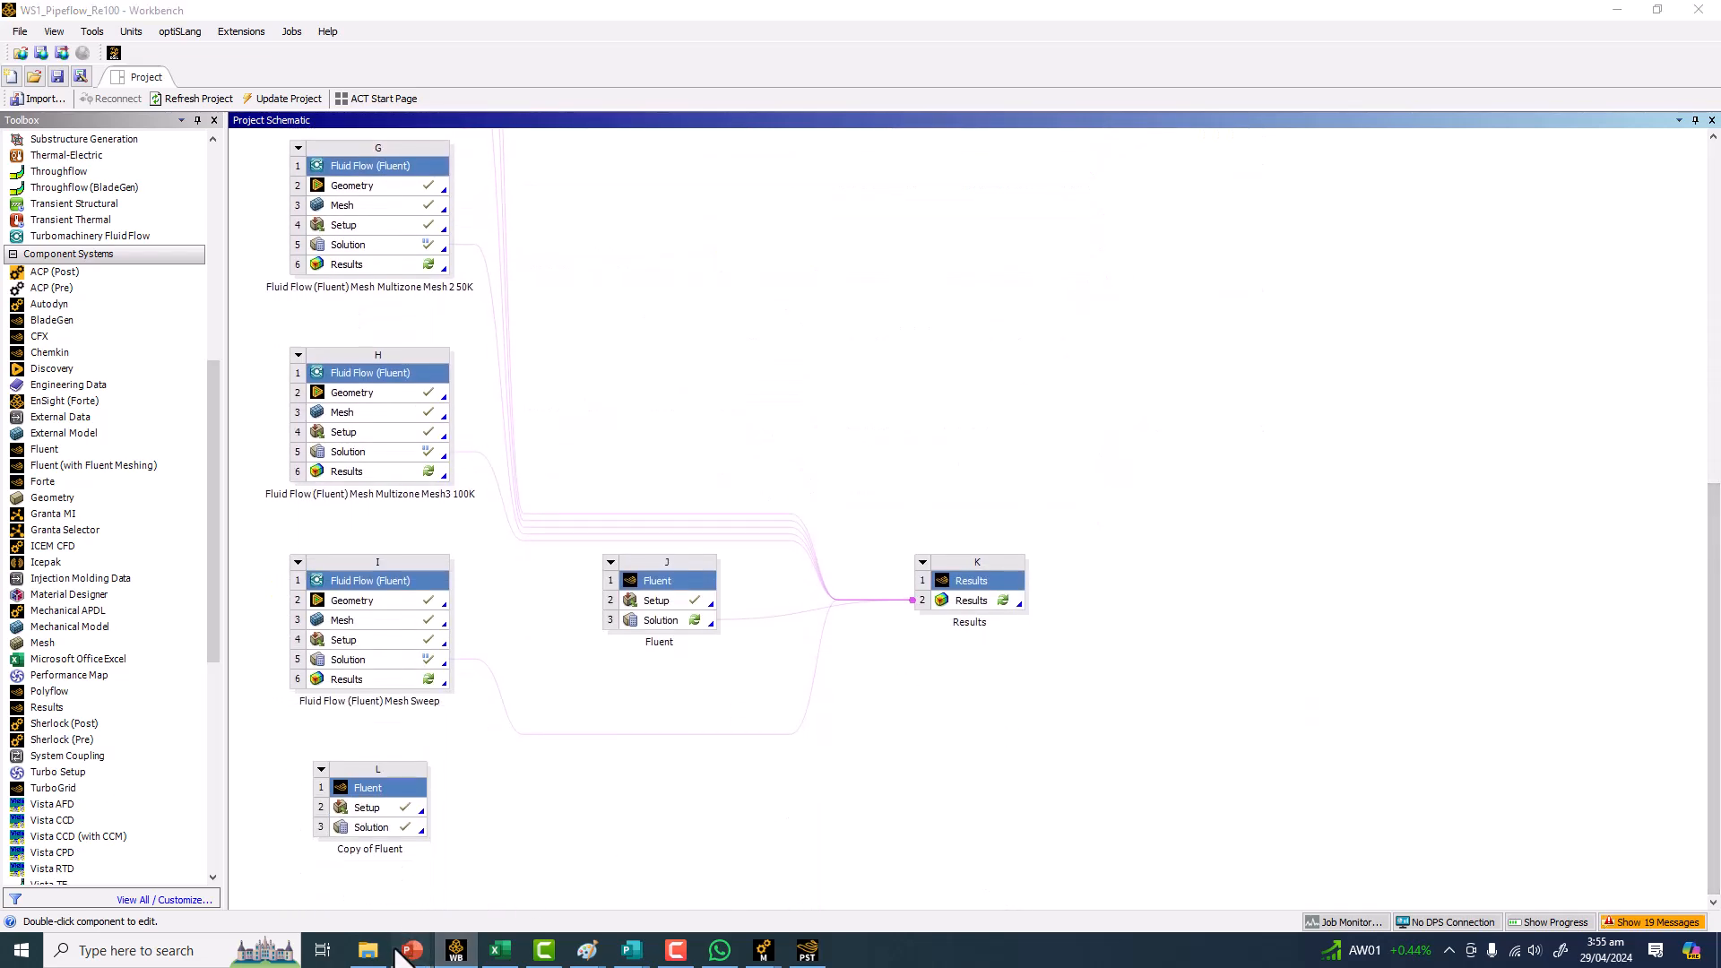